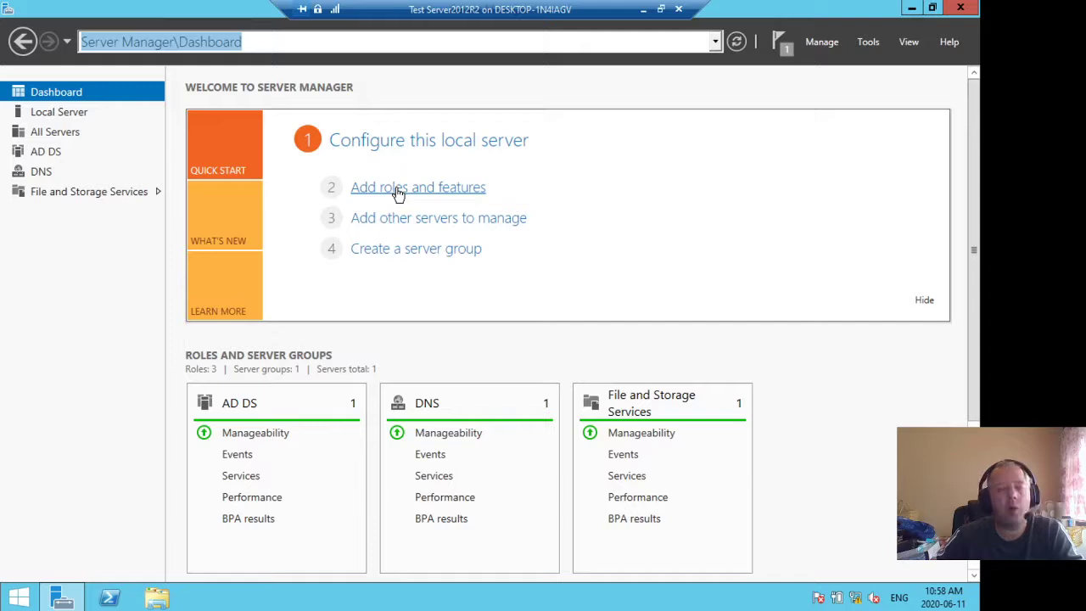
# Start a role-based installation on the server from the pool and select the DHCP Server role with its management tools
pyautogui.click(398, 194)
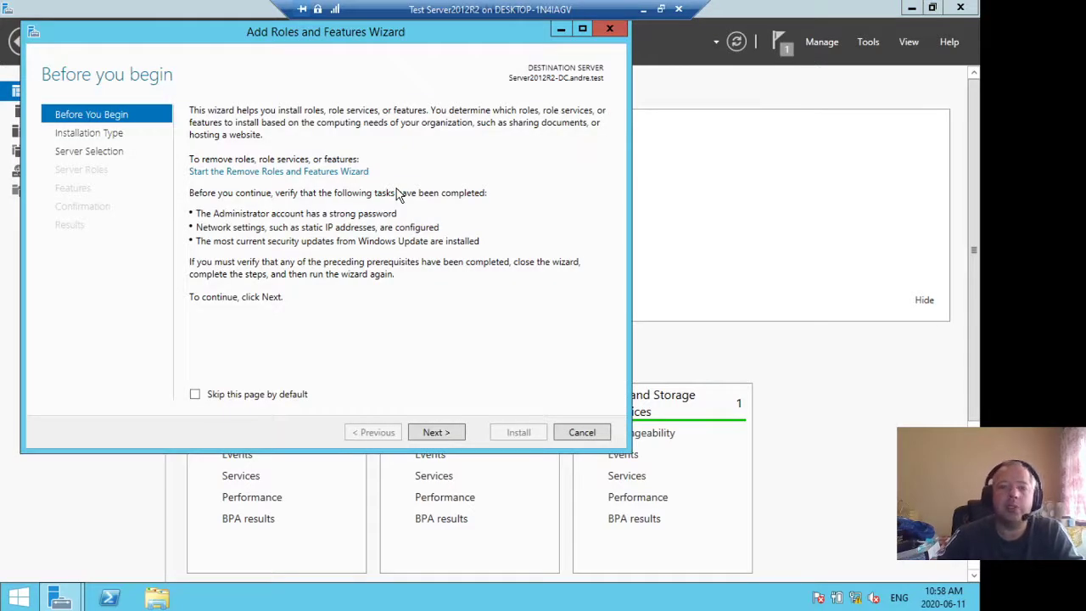
pyautogui.click(447, 433)
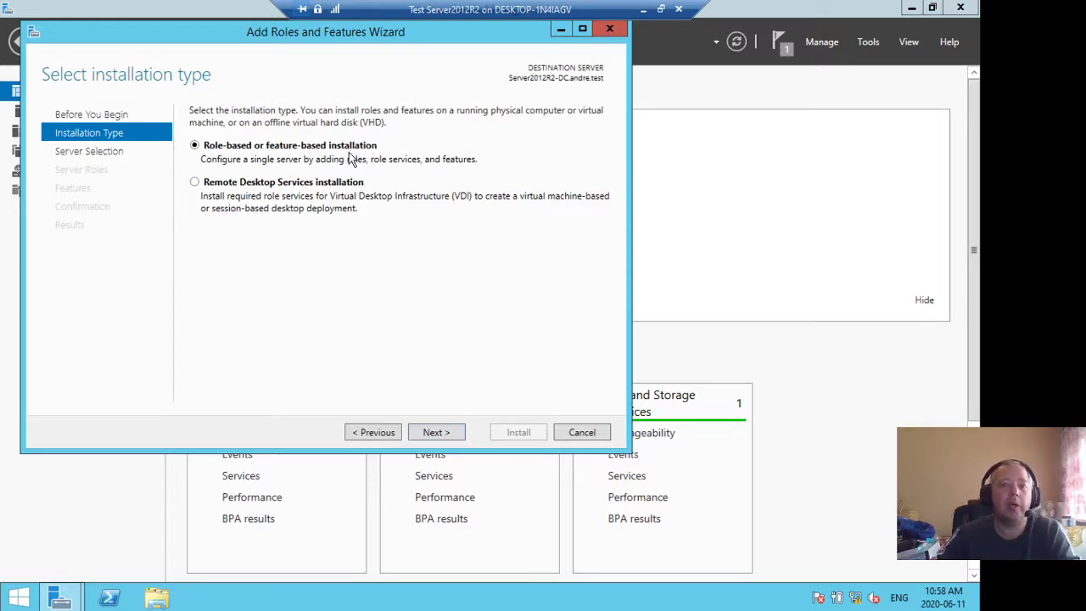
pyautogui.click(448, 434)
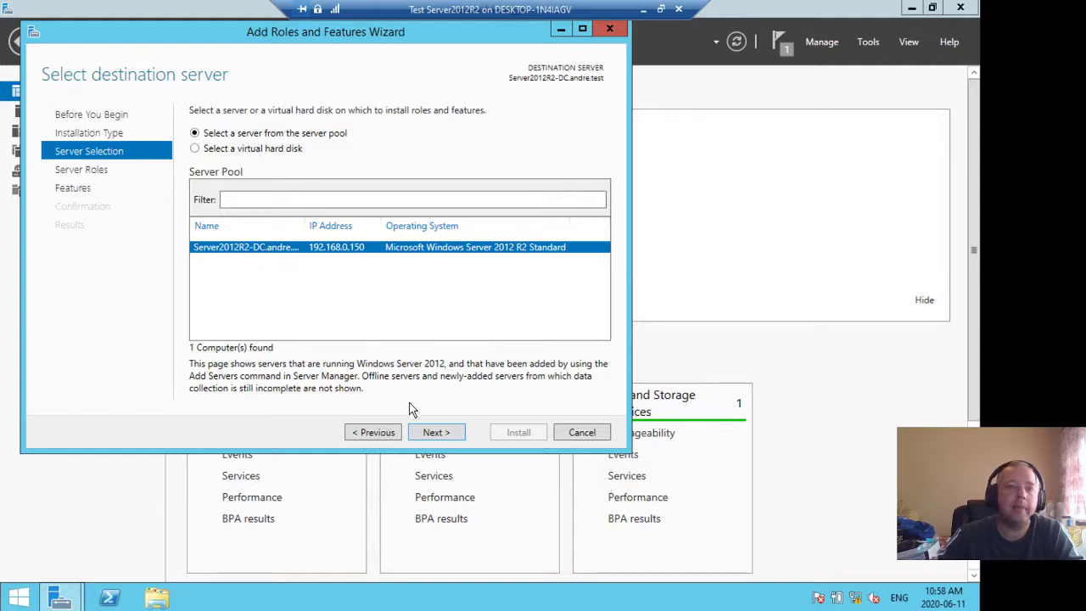
pyautogui.click(426, 432)
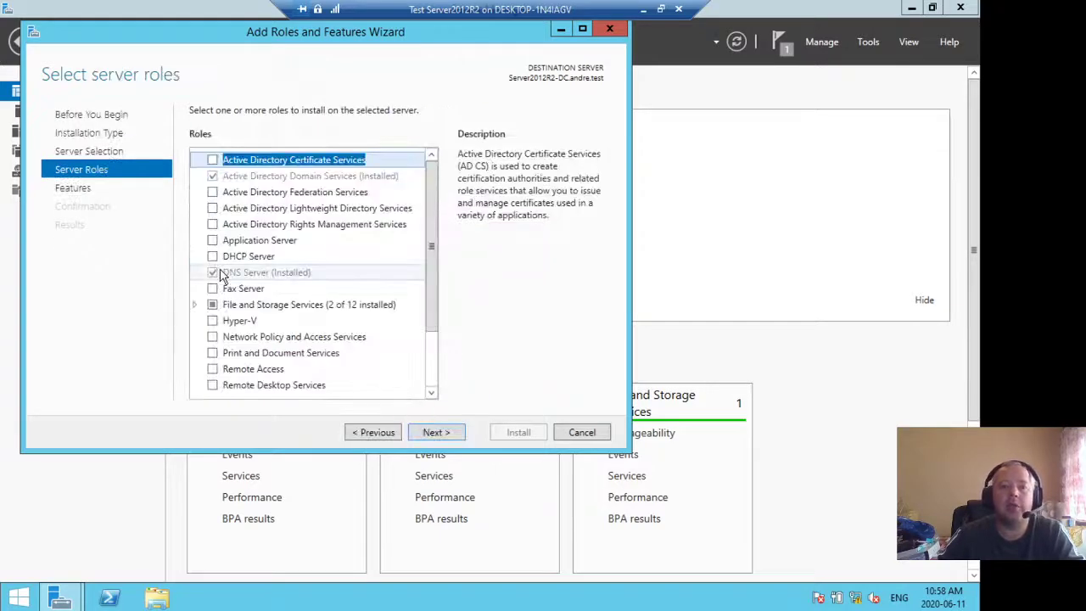
pyautogui.click(212, 258)
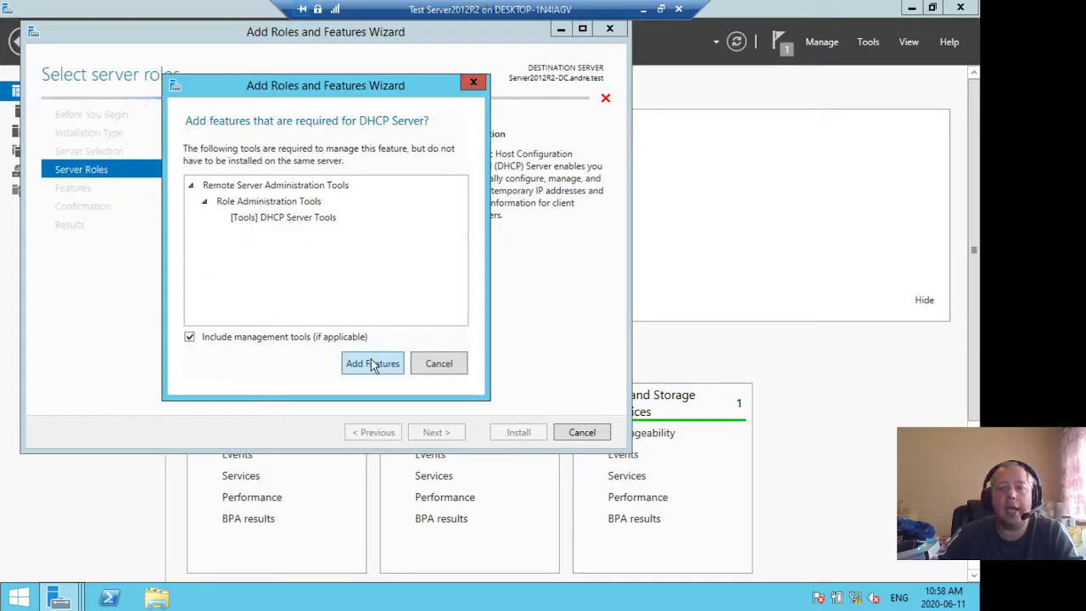
pyautogui.click(371, 363)
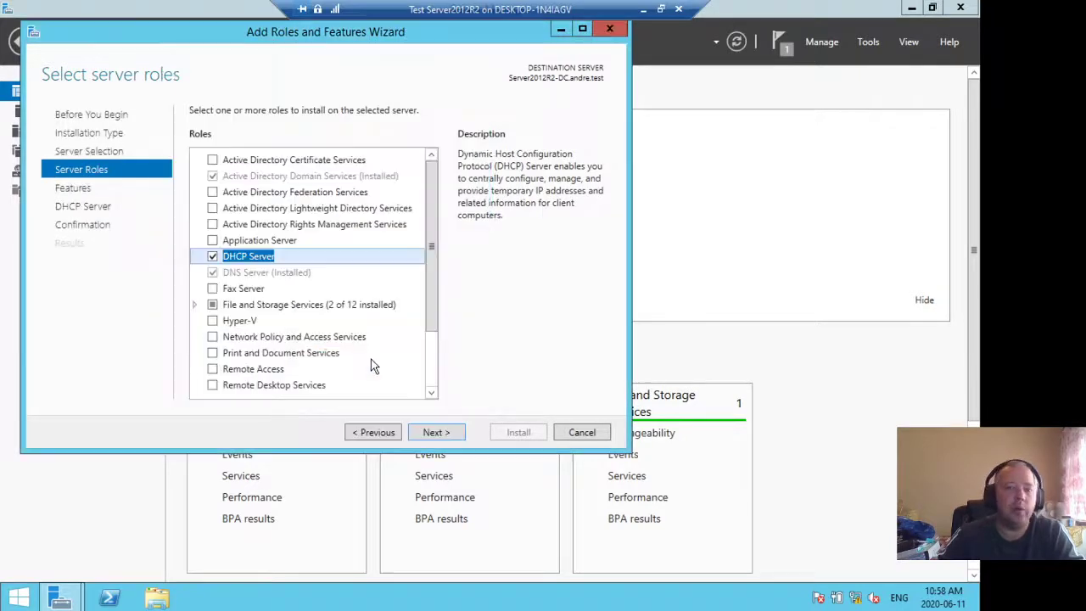
# Install the DHCP Server role without extra features and close the wizard once the installation finishes
pyautogui.click(434, 429)
pyautogui.click(436, 432)
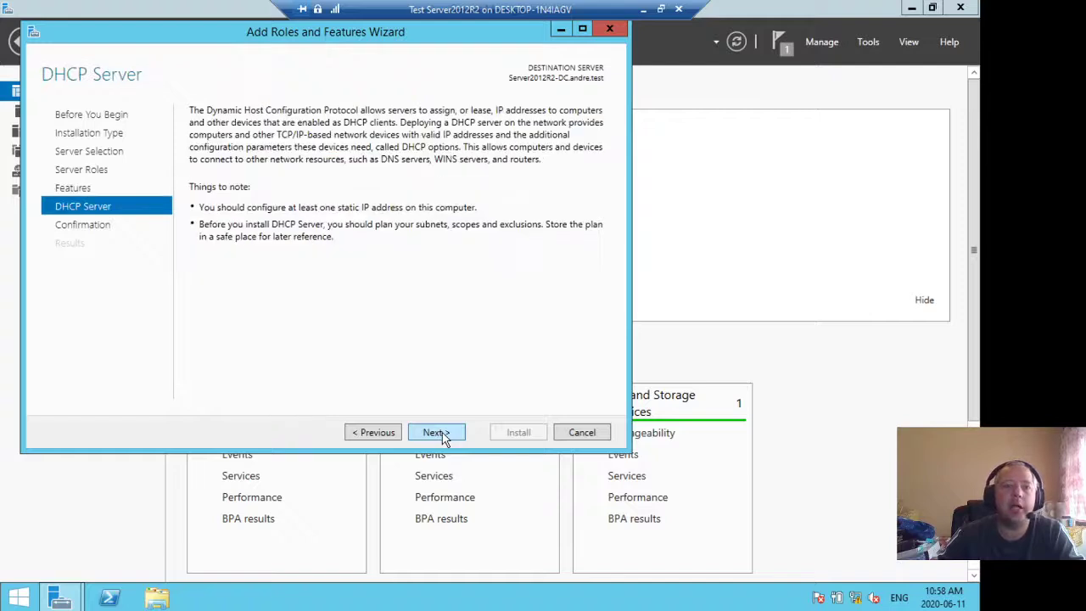
pyautogui.click(438, 433)
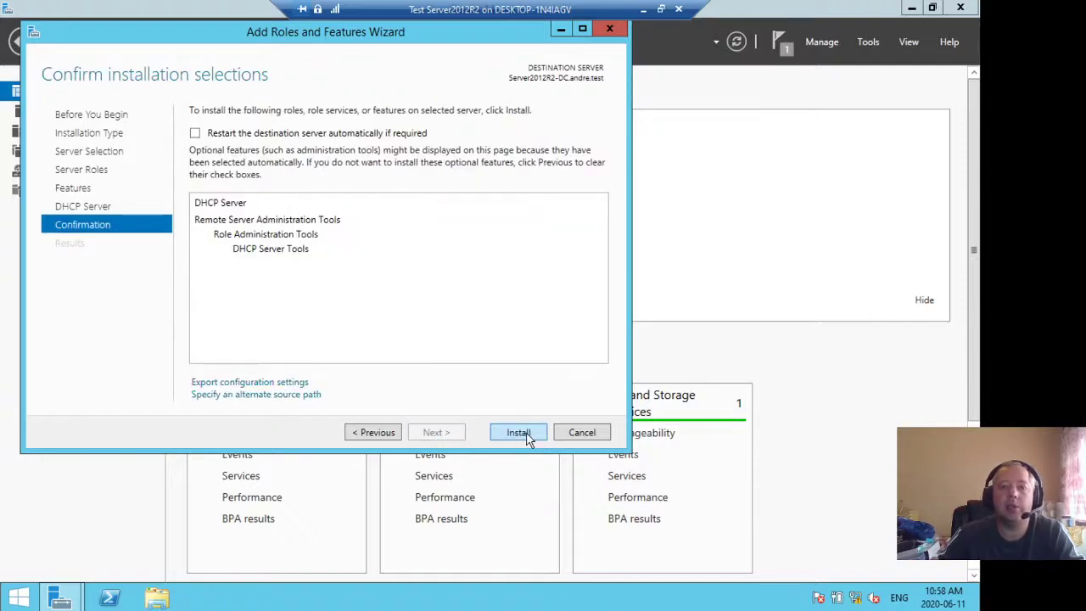
pyautogui.click(519, 433)
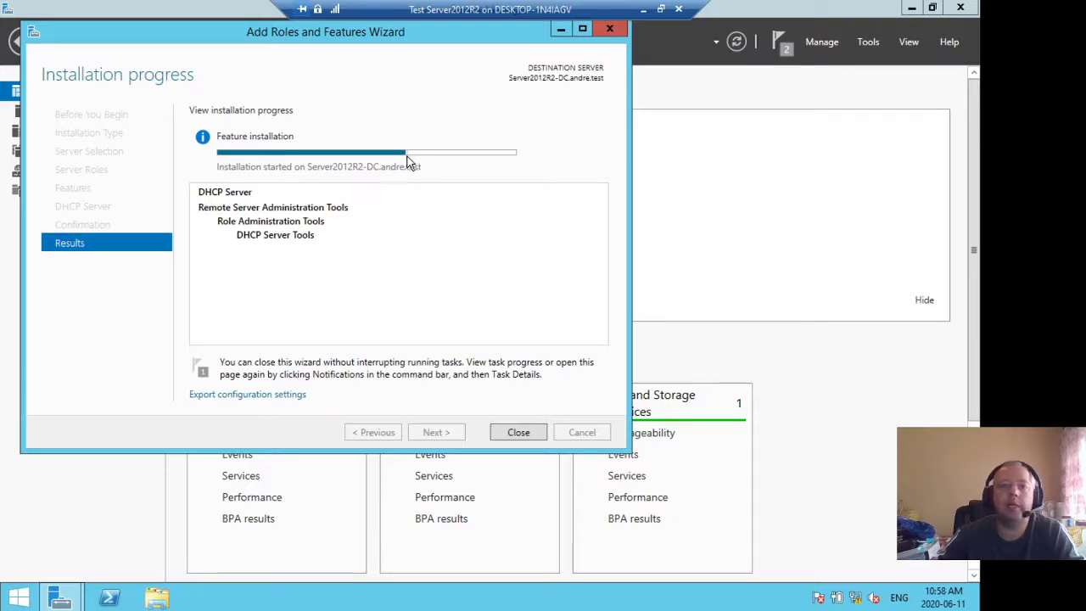
pyautogui.moveTo(415, 158)
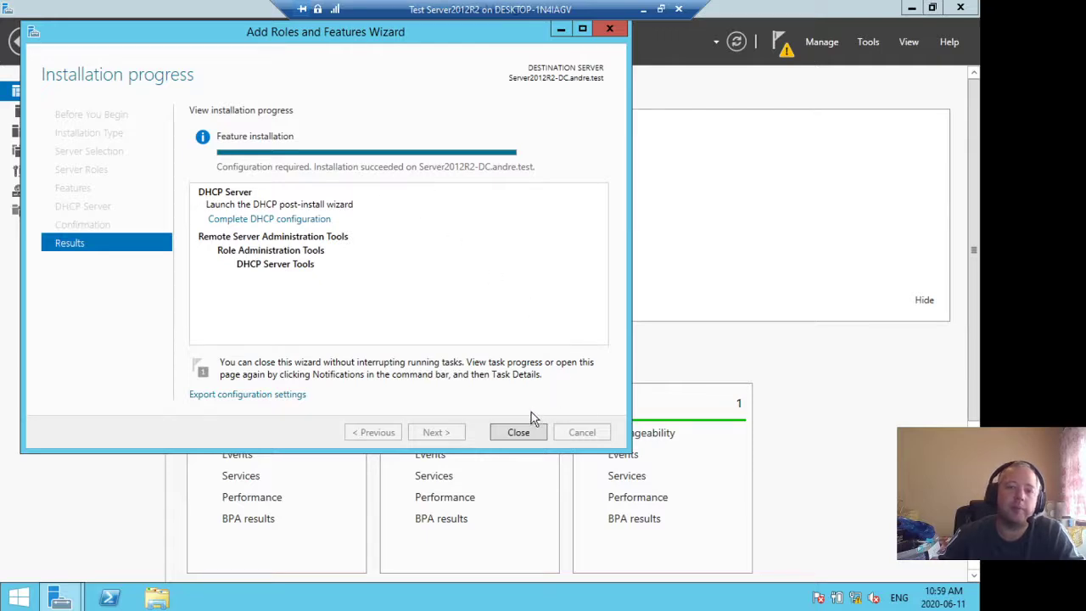
pyautogui.click(517, 432)
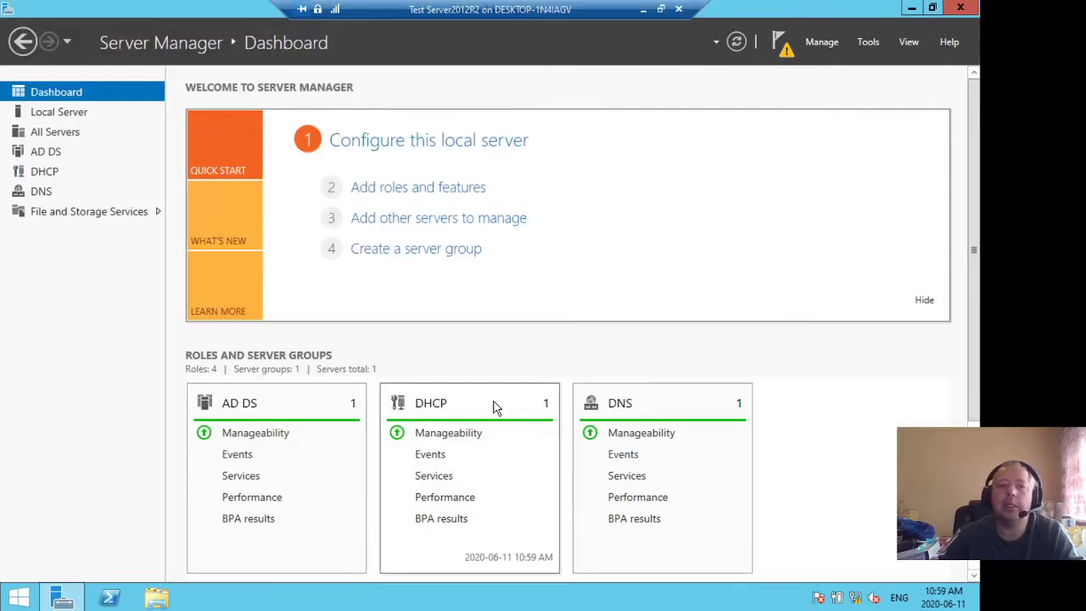
# Open the DHCP management console, maximize its window and widen the console tree to show the full server name
pyautogui.click(51, 172)
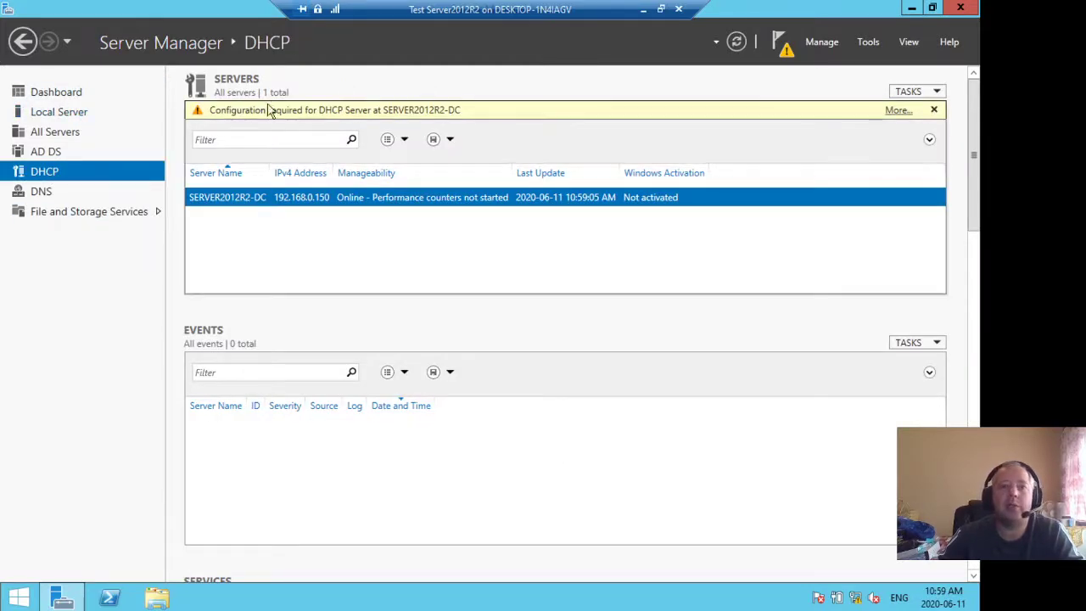
pyautogui.click(870, 42)
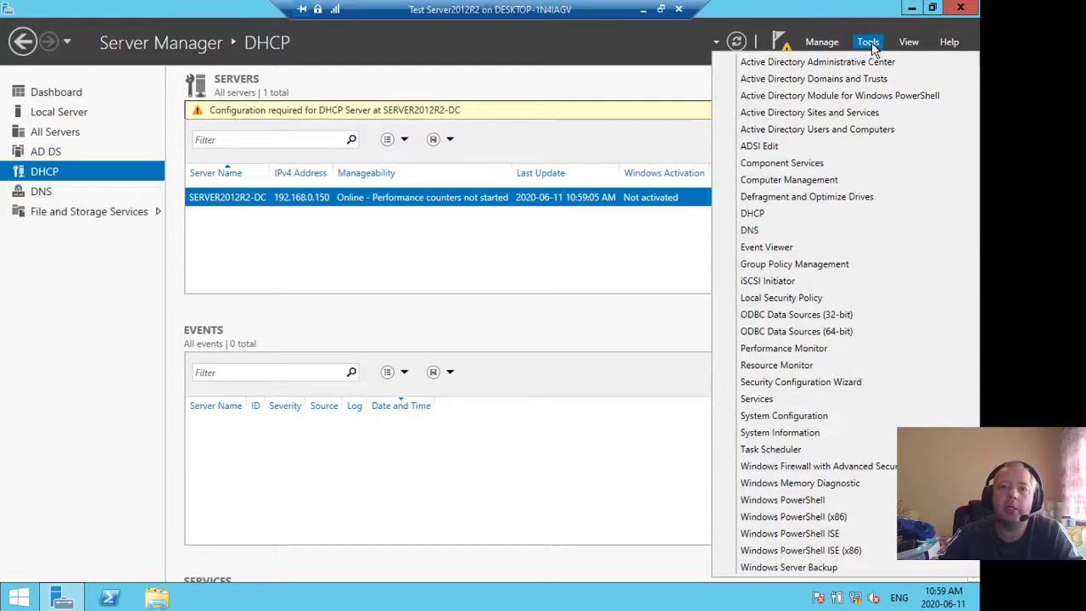
pyautogui.click(754, 216)
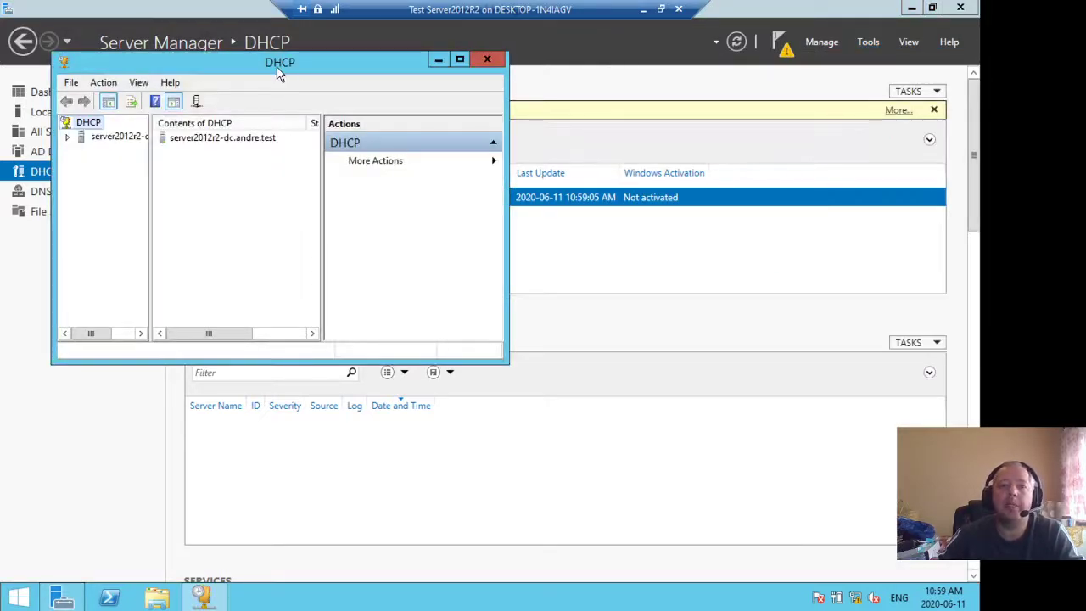
pyautogui.click(461, 59)
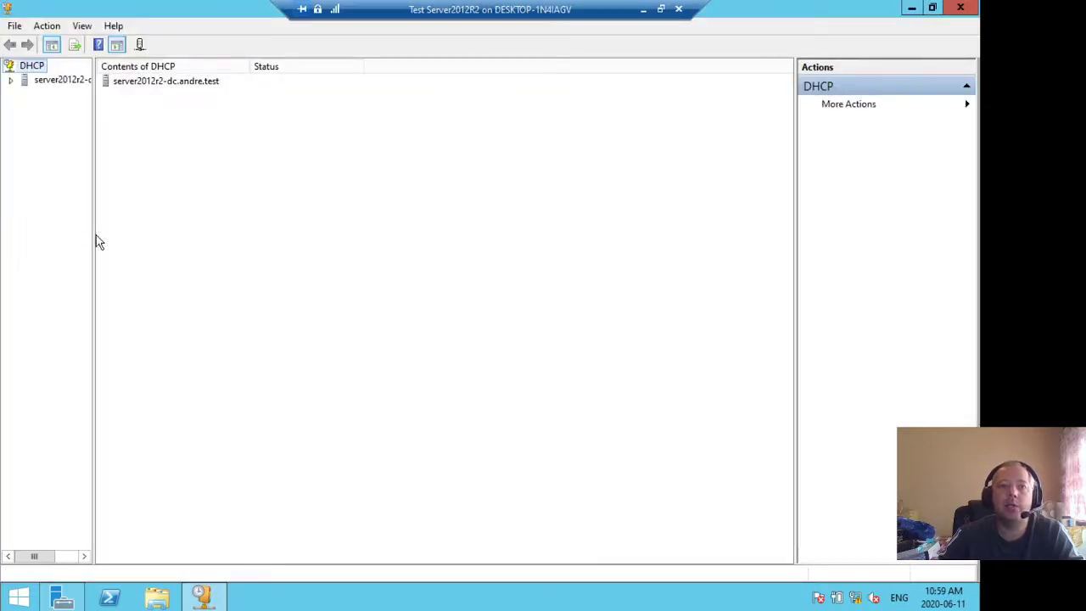
pyautogui.moveTo(93, 234); pyautogui.dragTo(206, 242)
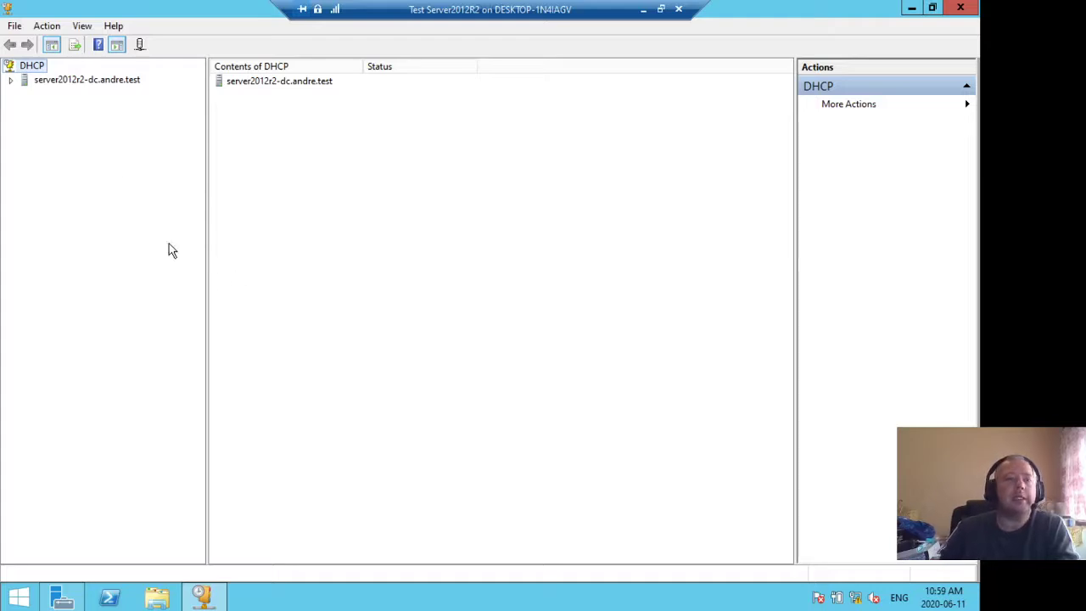
# Expand the DHCP server in the console tree, look into its IPv6 node, and expand the IPv4 node
pyautogui.doubleClick(79, 81)
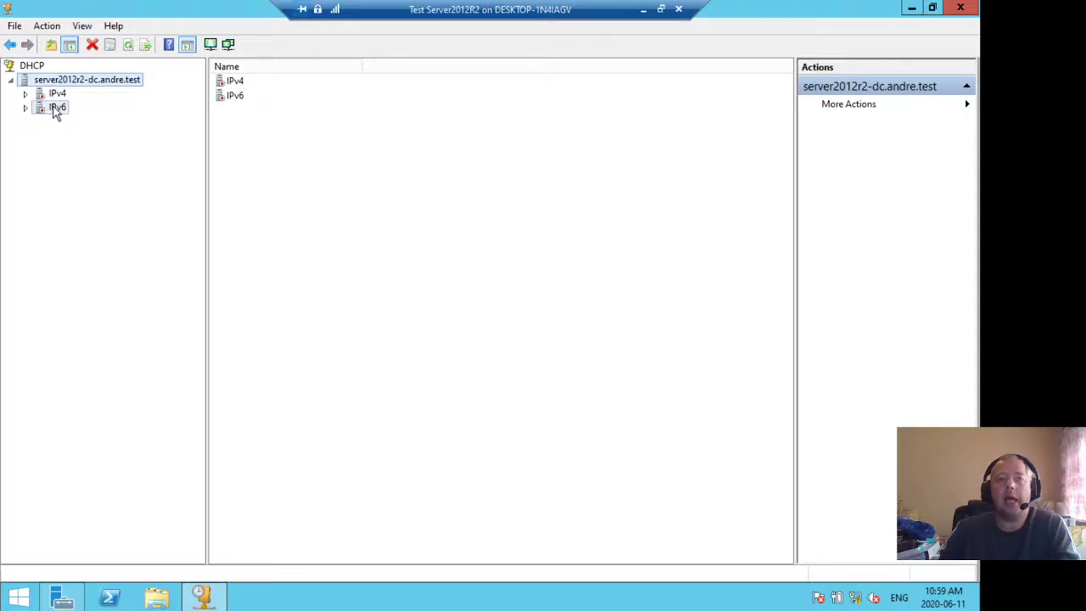
pyautogui.doubleClick(54, 107)
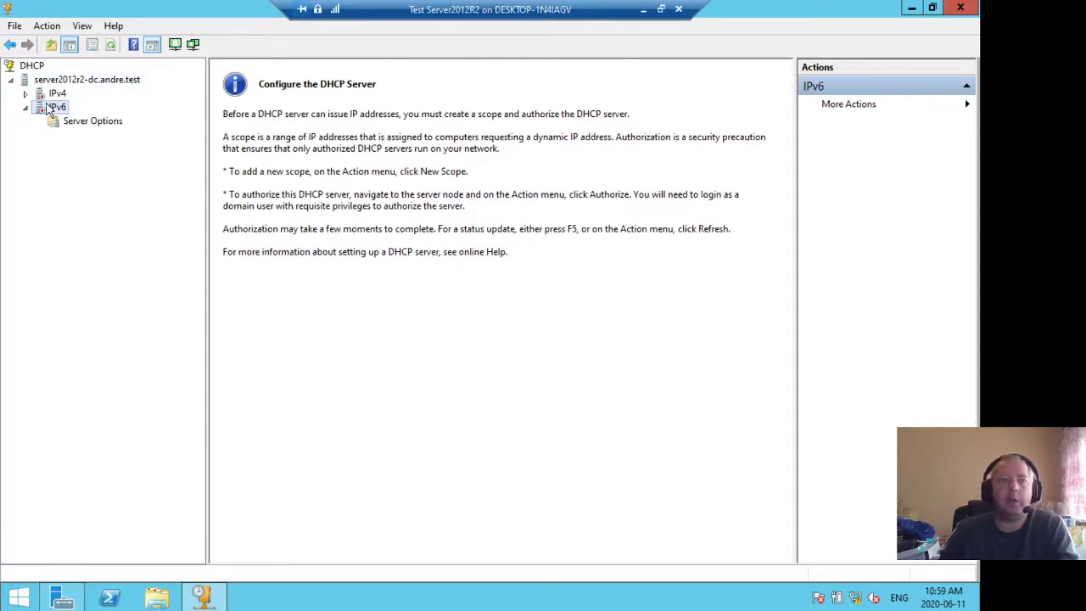
pyautogui.click(27, 108)
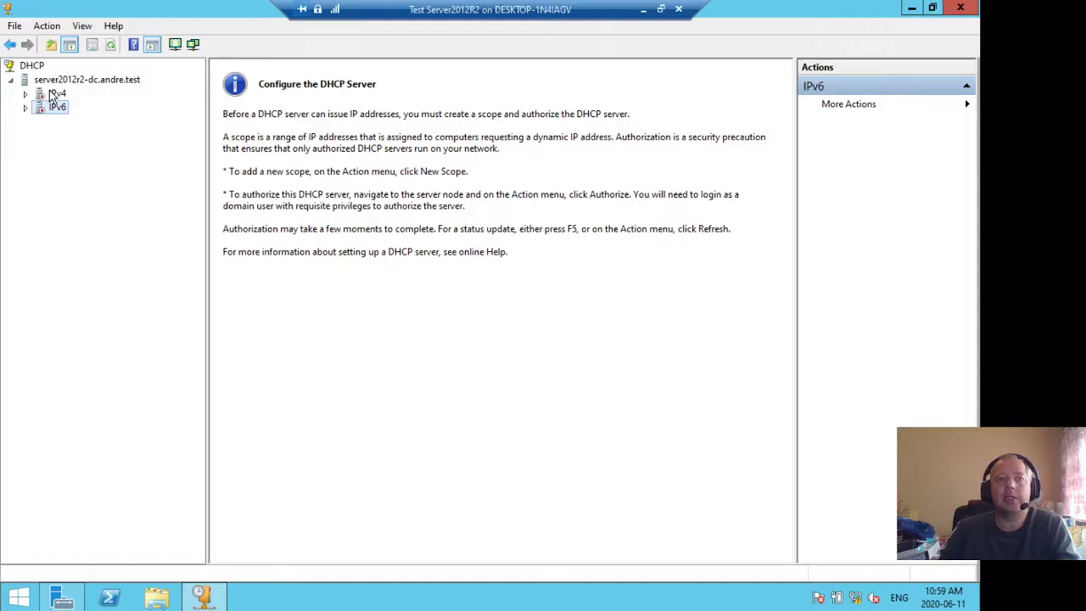
pyautogui.doubleClick(54, 95)
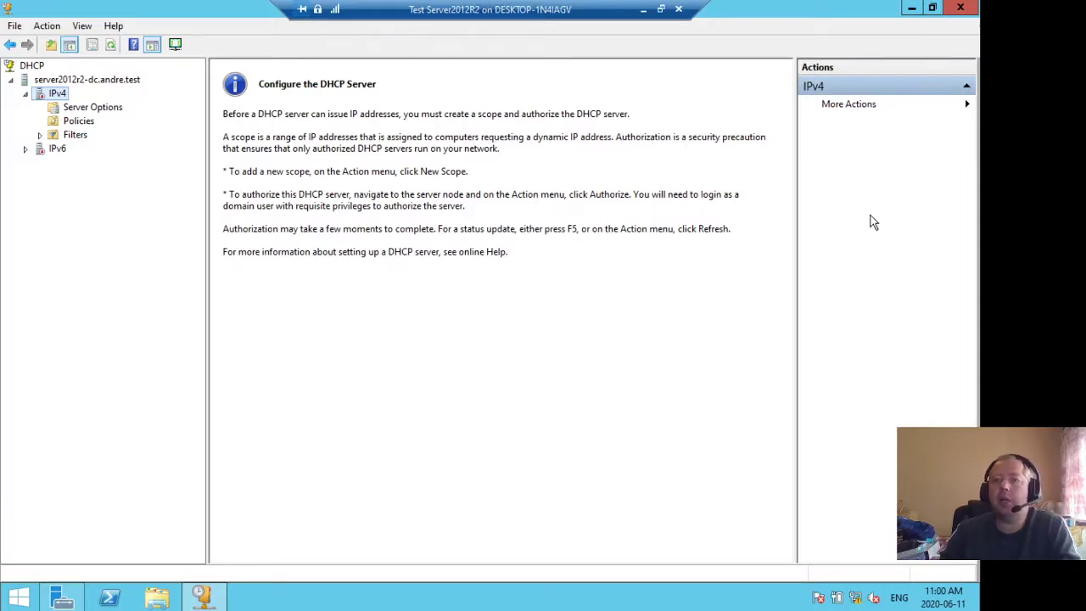
# Start a new IPv4 scope, name it after the server's domain and leave the description empty
pyautogui.click(860, 103)
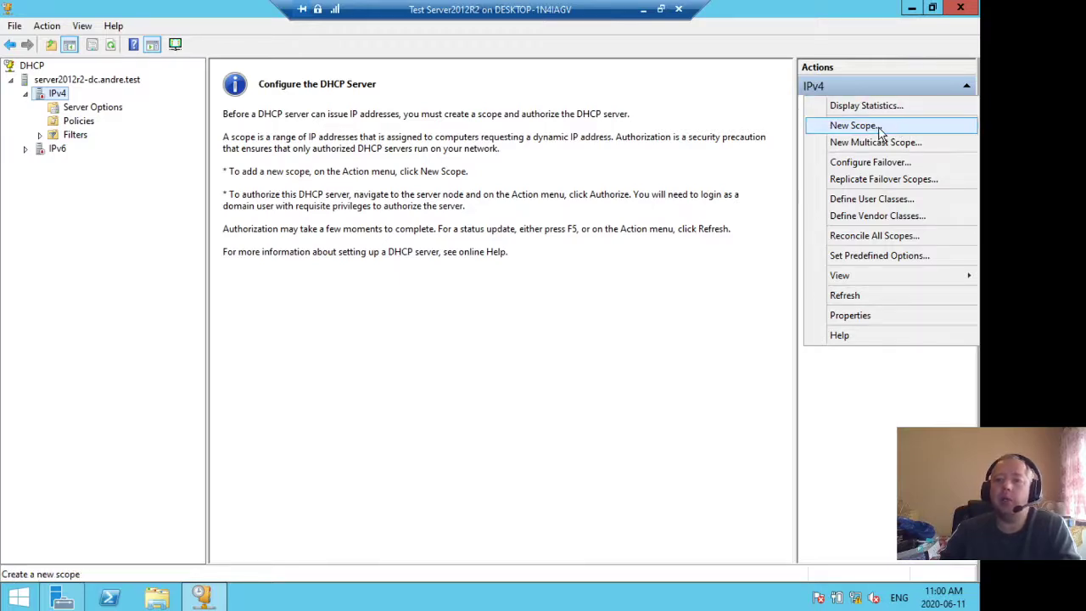
pyautogui.click(880, 133)
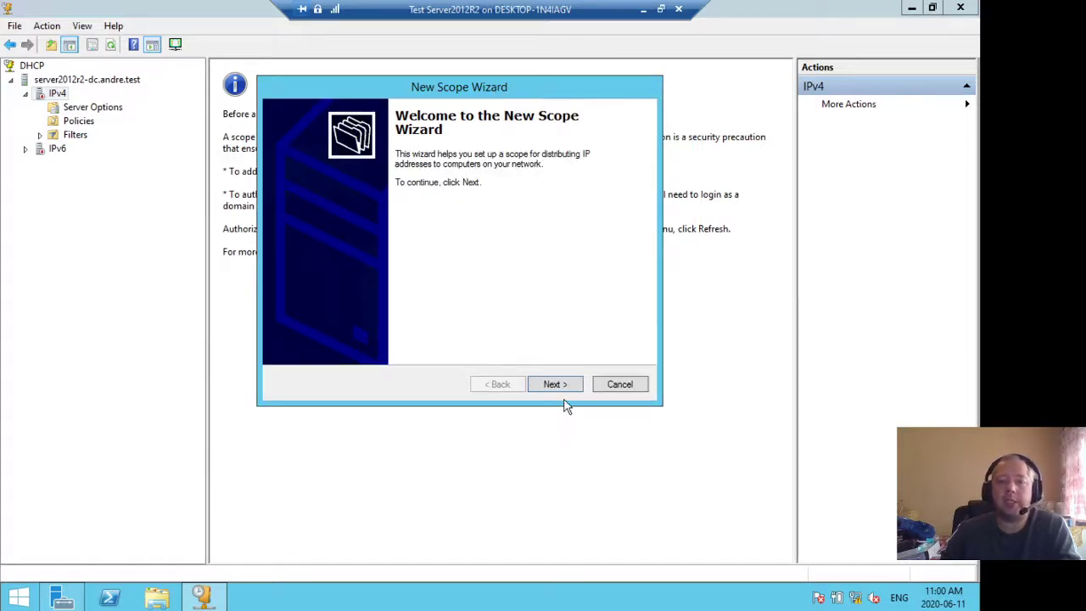
pyautogui.click(564, 388)
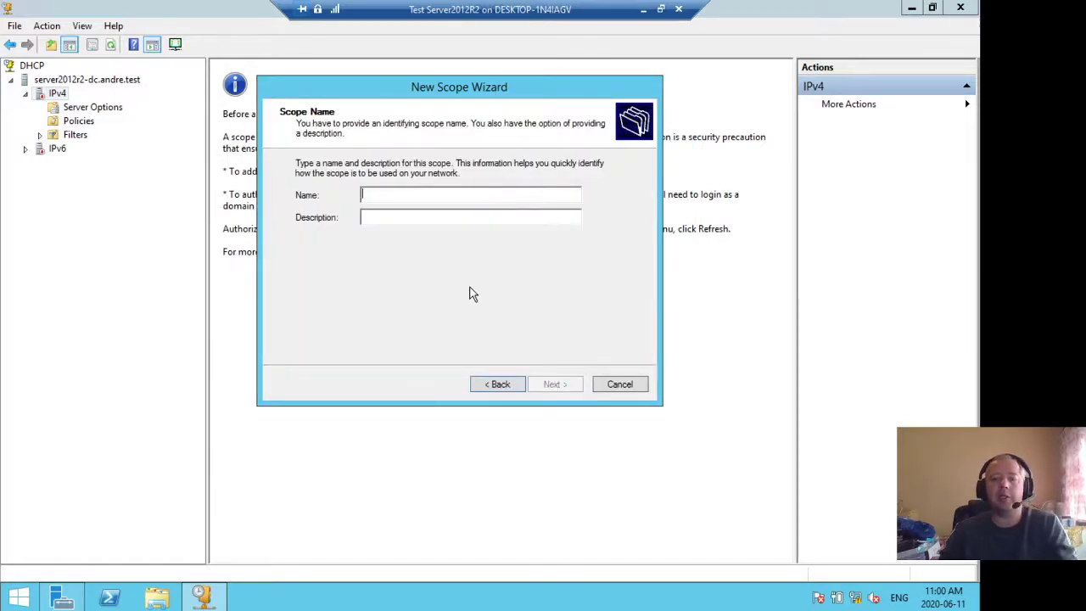
pyautogui.write('andre')
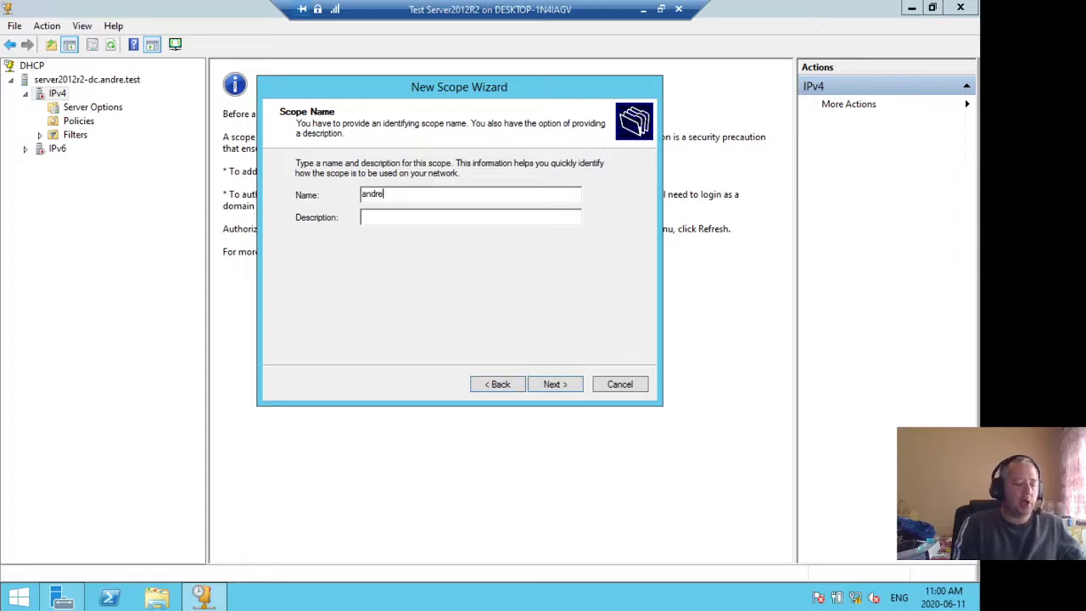
pyautogui.write('.test')
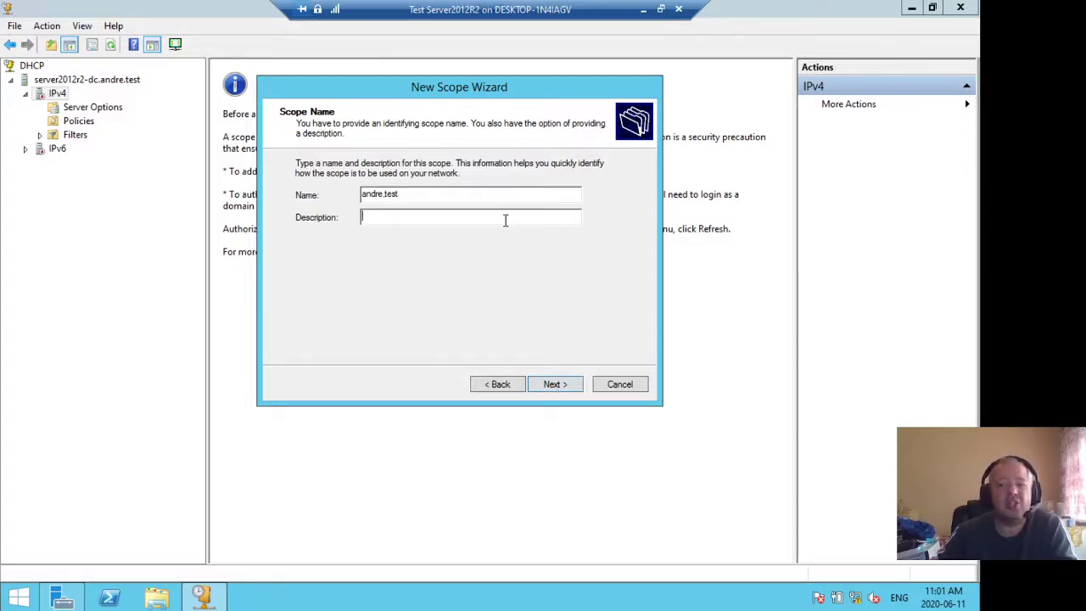
pyautogui.click(552, 384)
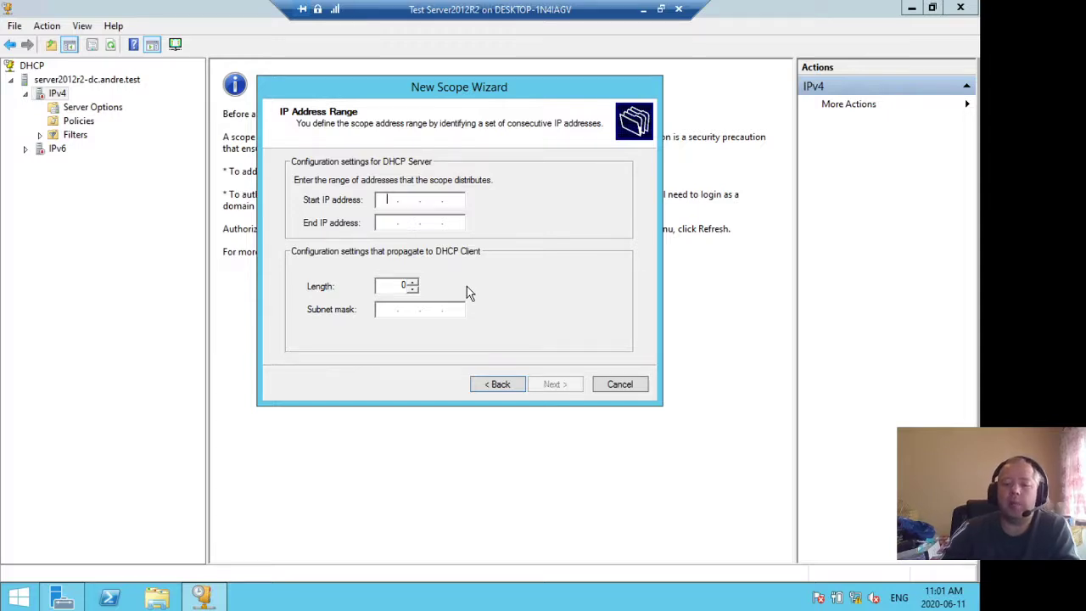
# Set the scope's start IP address to 192.168.0.10
pyautogui.write('192 . ')
pyautogui.write('016 . 8')
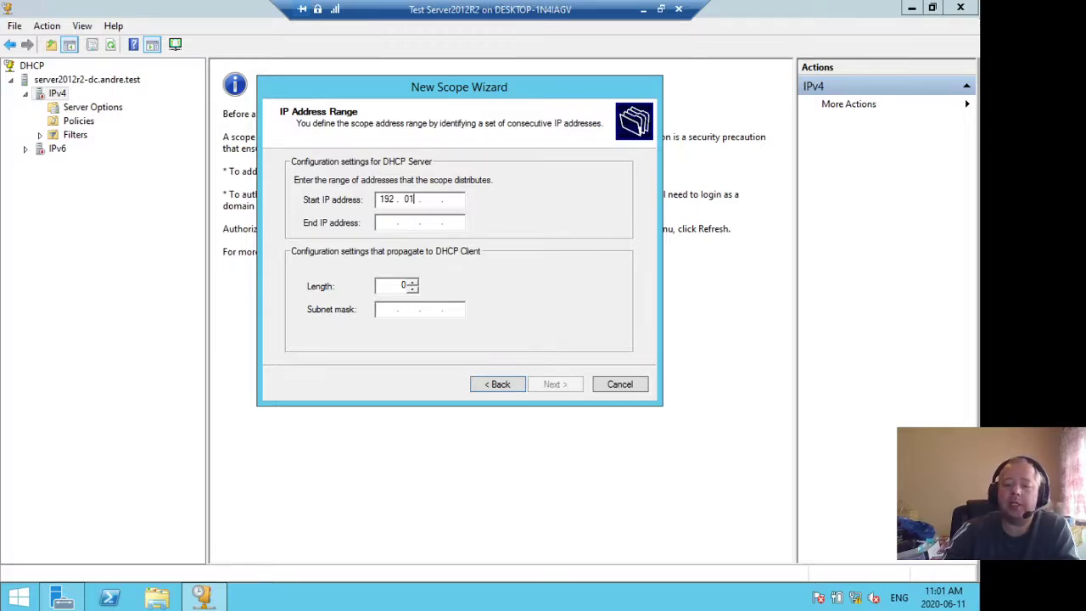
pyautogui.press('BackSpace')
pyautogui.press('BackSpace')
pyautogui.press('BackSpace')
pyautogui.press('BackSpace')
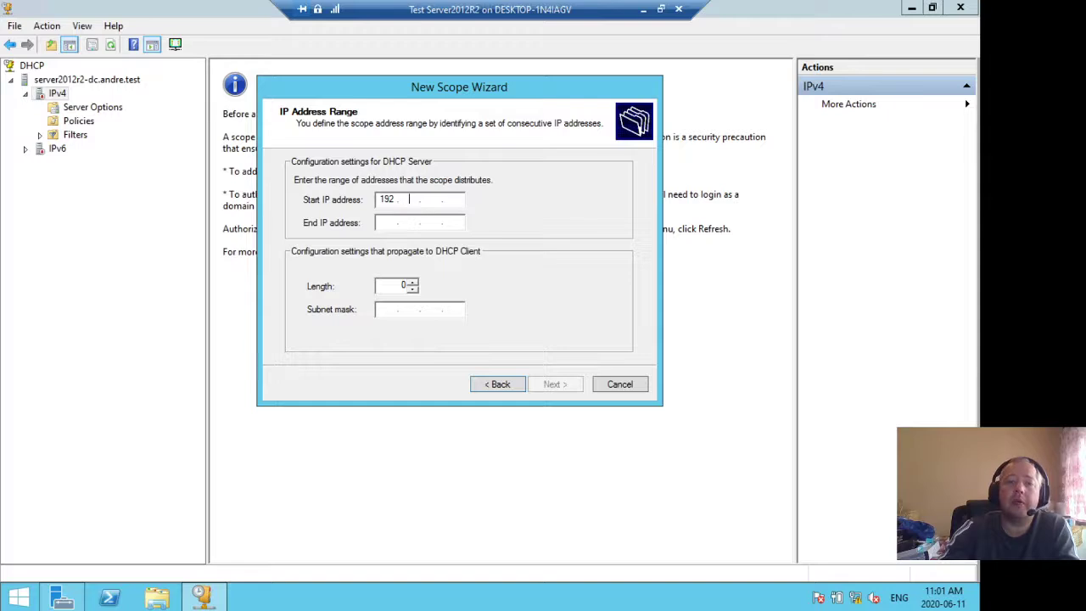
pyautogui.write('168.')
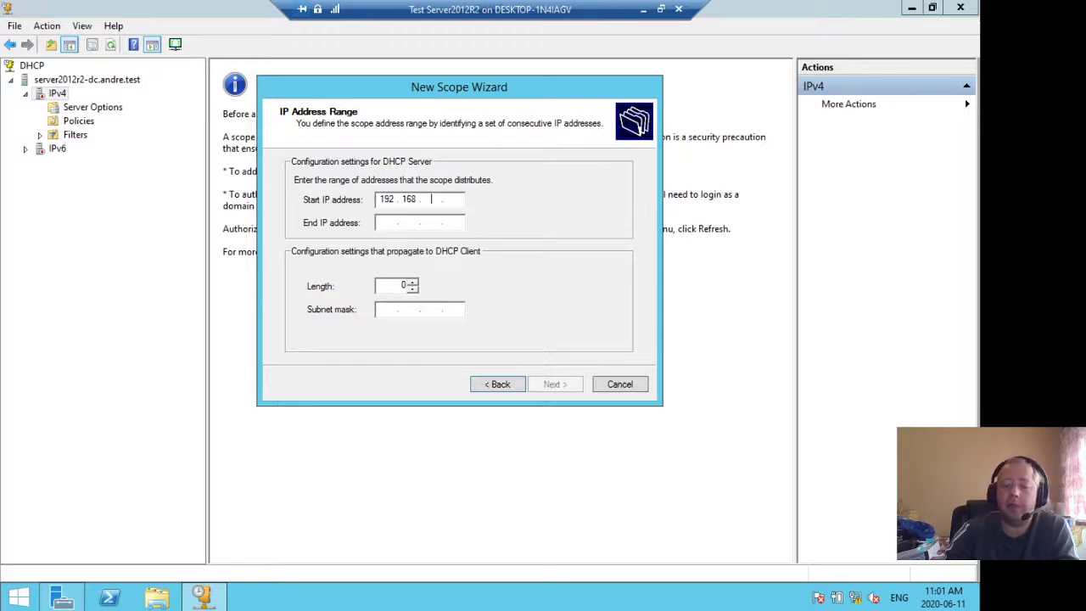
pyautogui.write('0.')
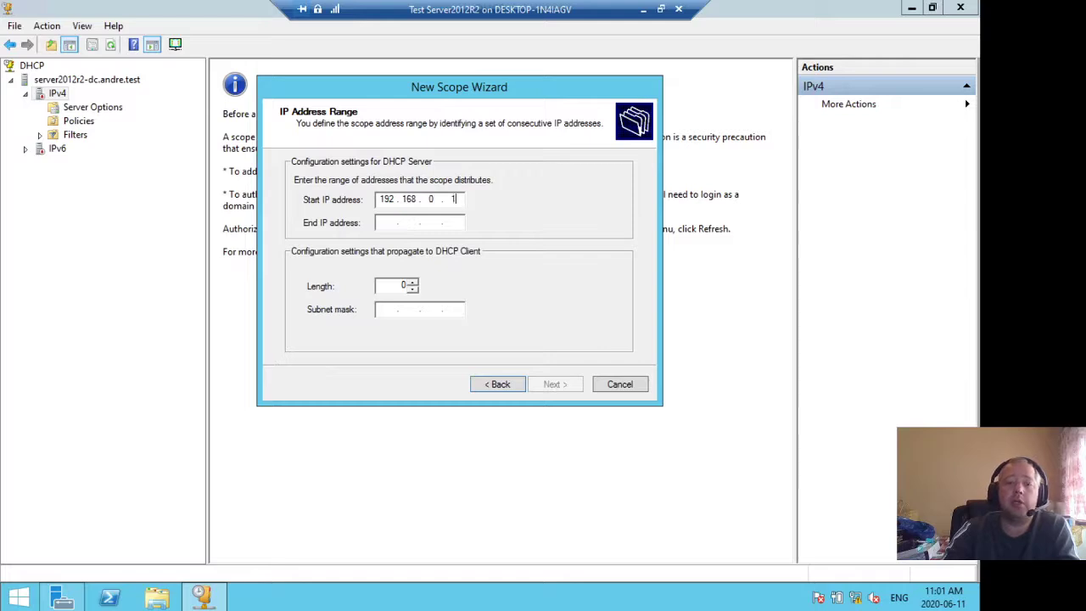
pyautogui.write('10')
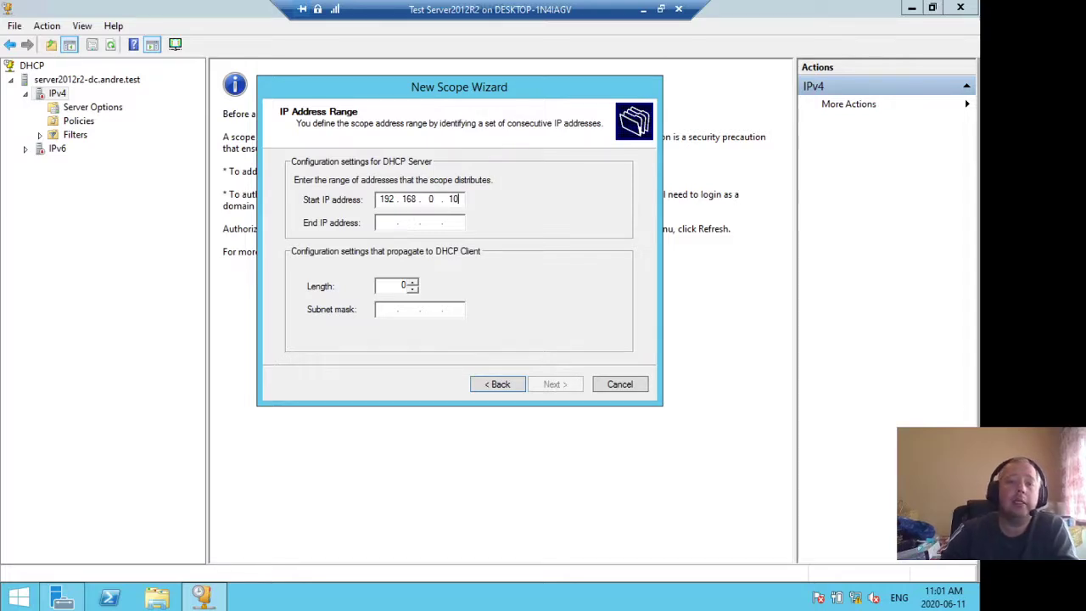
pyautogui.press('Tab')
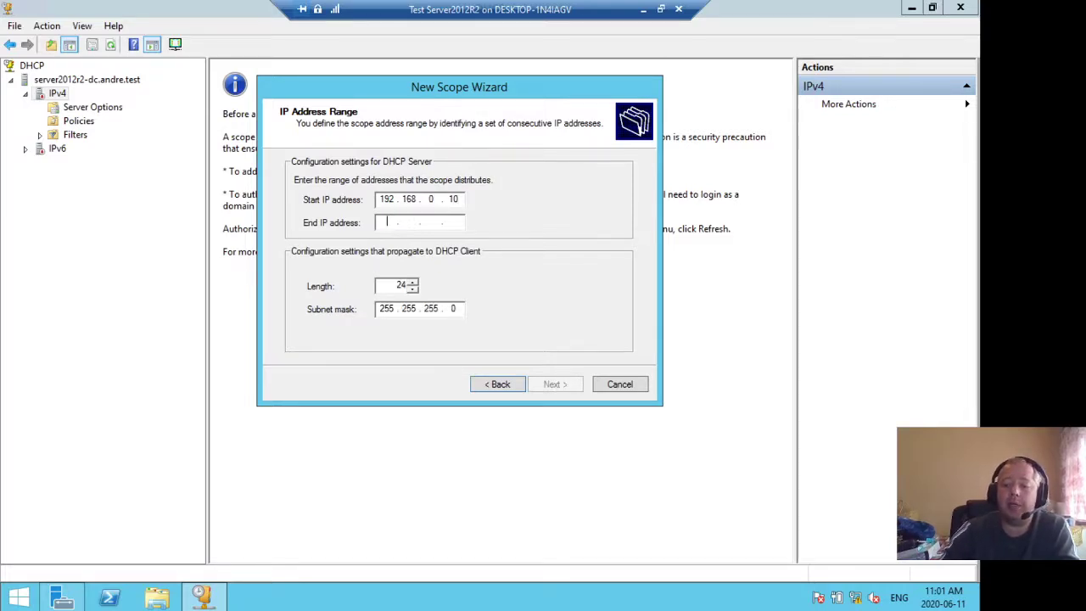
# Set the scope's end IP address to 192.168.0.100 and accept the address range with its existing subnet mask
pyautogui.write('192.168.0.')
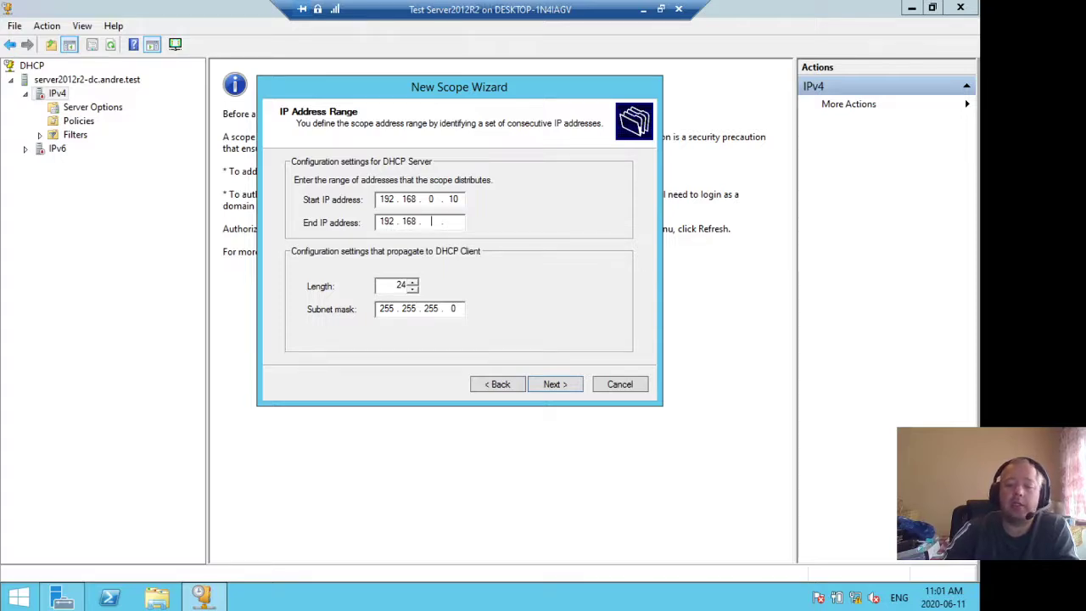
pyautogui.write('190')
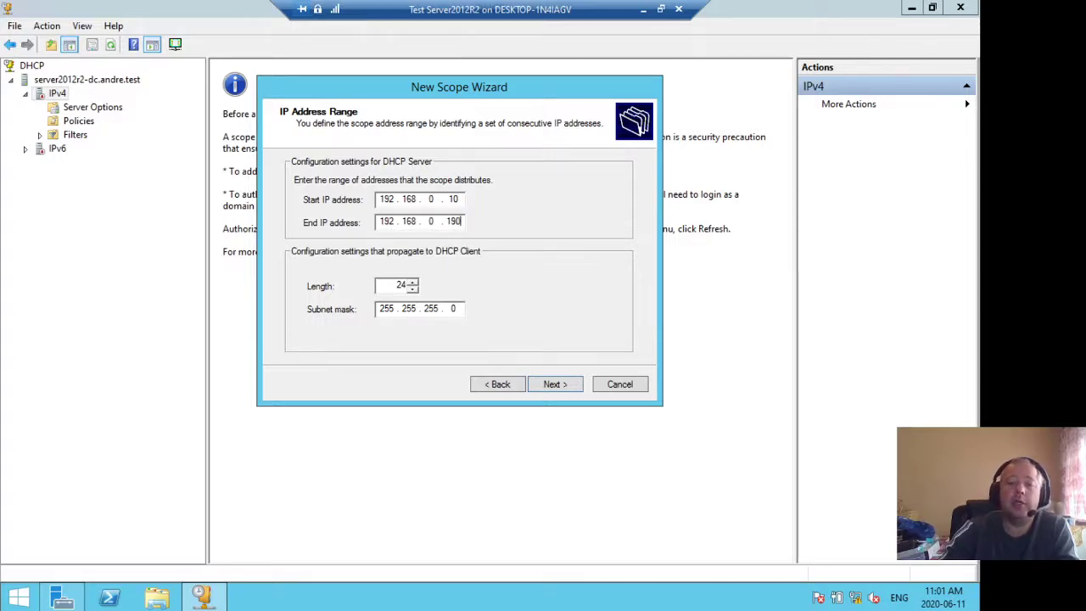
pyautogui.press('BackSpace')
pyautogui.press('BackSpace')
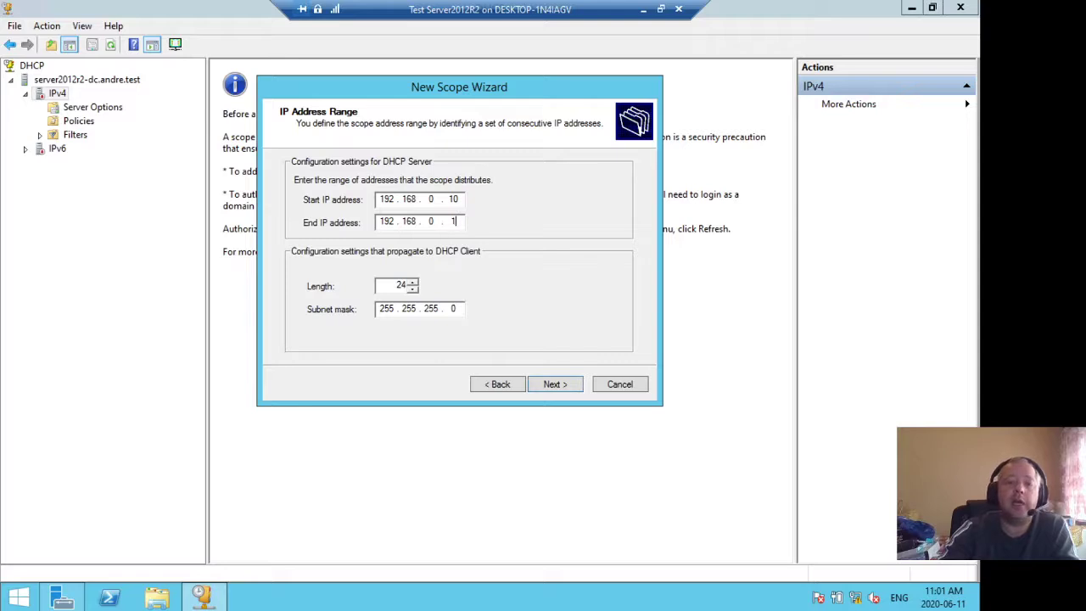
pyautogui.write('00')
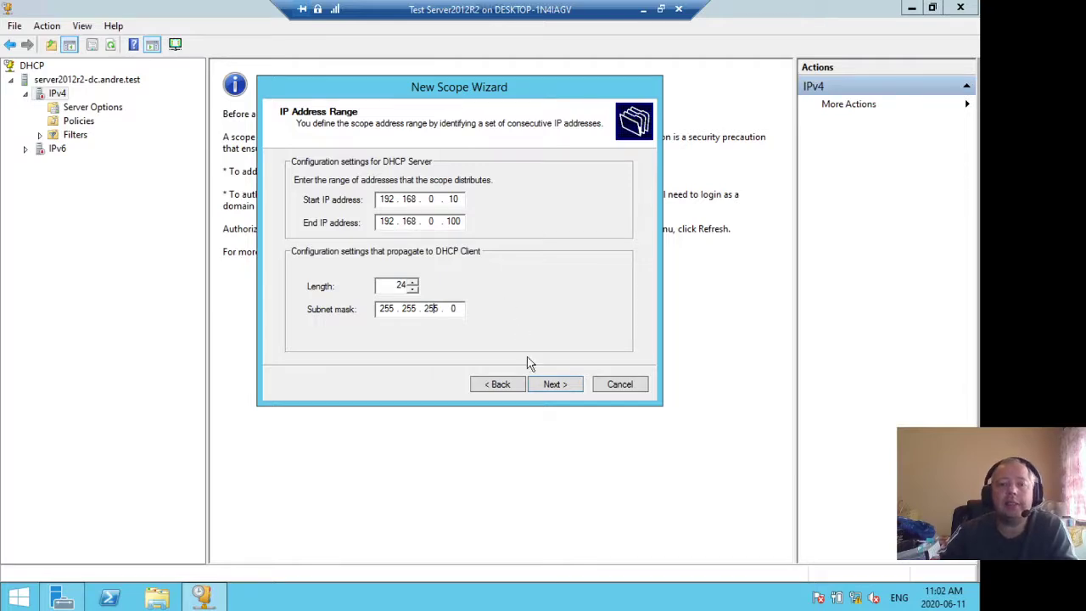
pyautogui.click(550, 388)
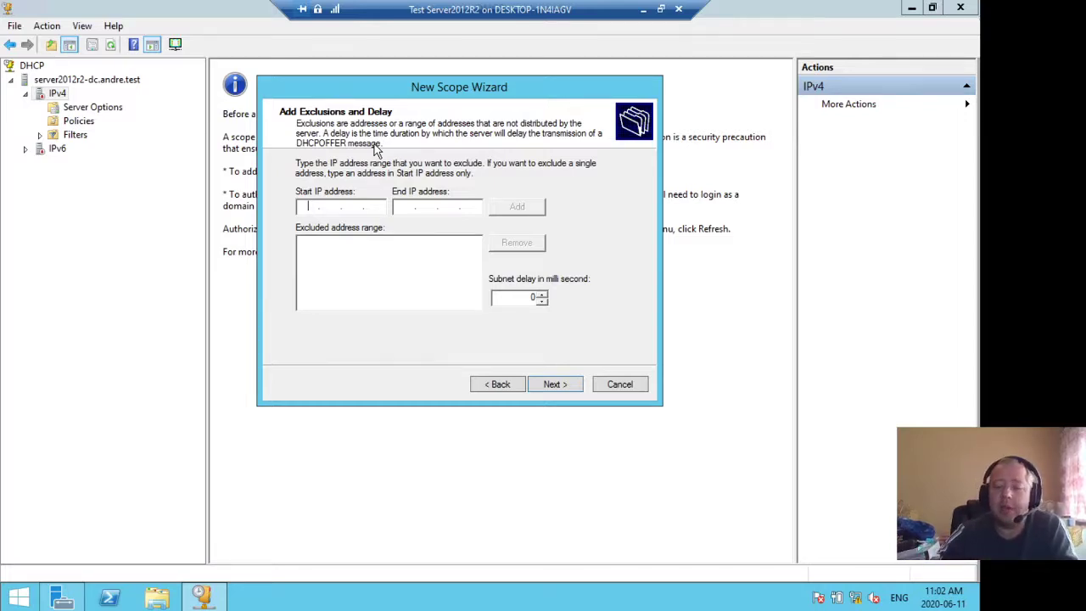
# Try to exclude the single address 192.168.0.150 from the scope
pyautogui.write('192.168')
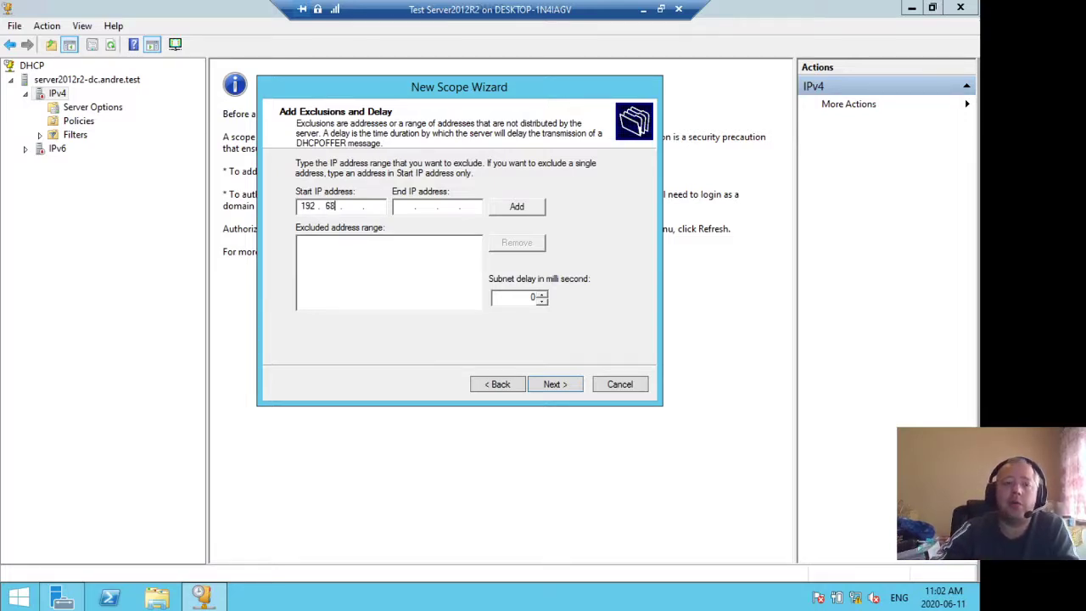
pyautogui.press('BackSpace')
pyautogui.press('BackSpace')
pyautogui.write('168 . ')
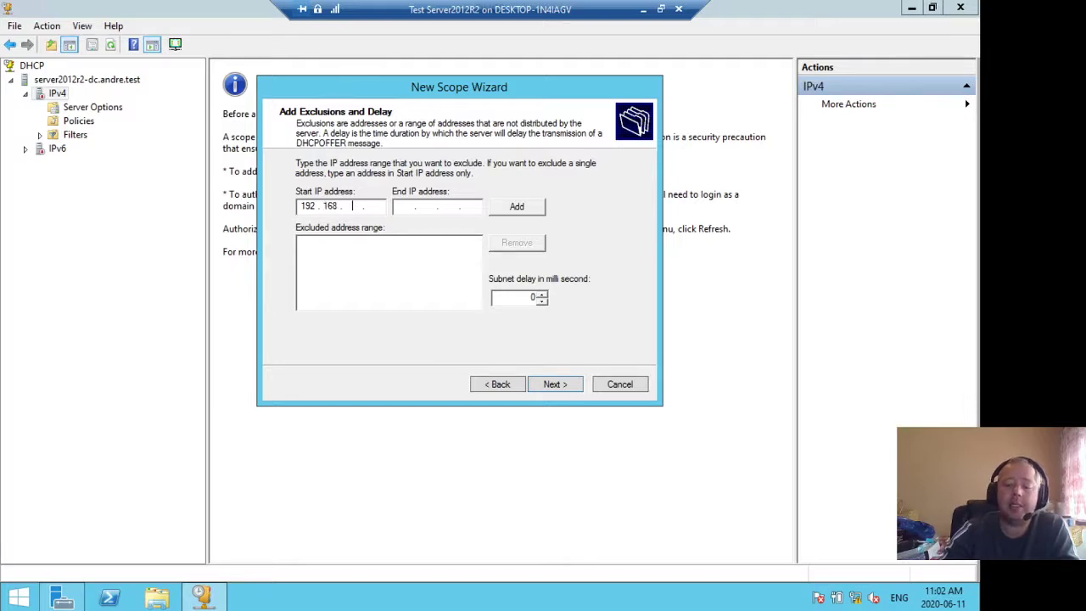
pyautogui.write('0 . 150')
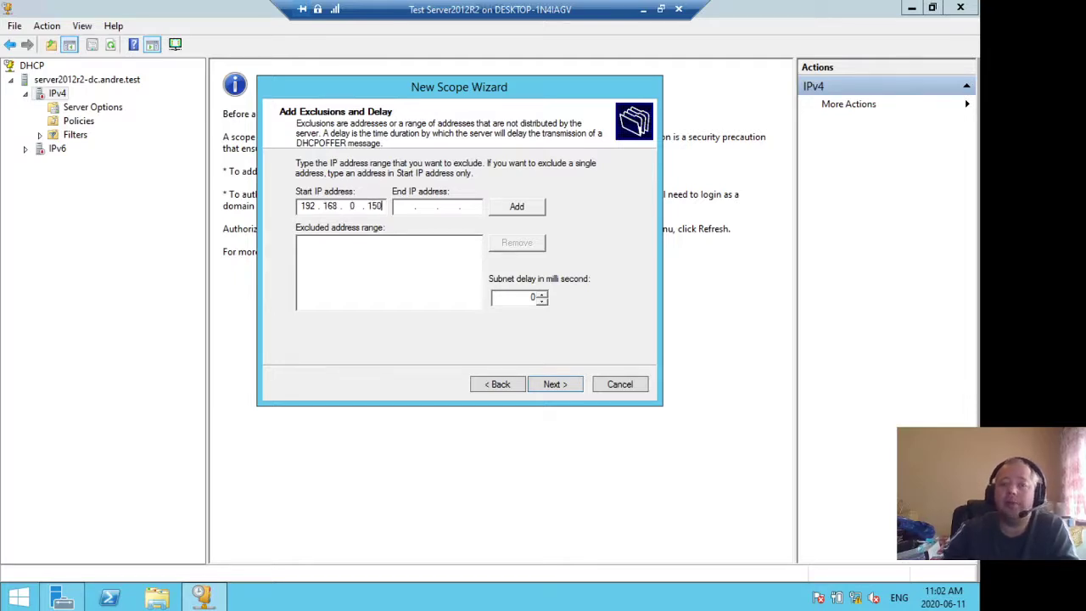
pyautogui.click(506, 212)
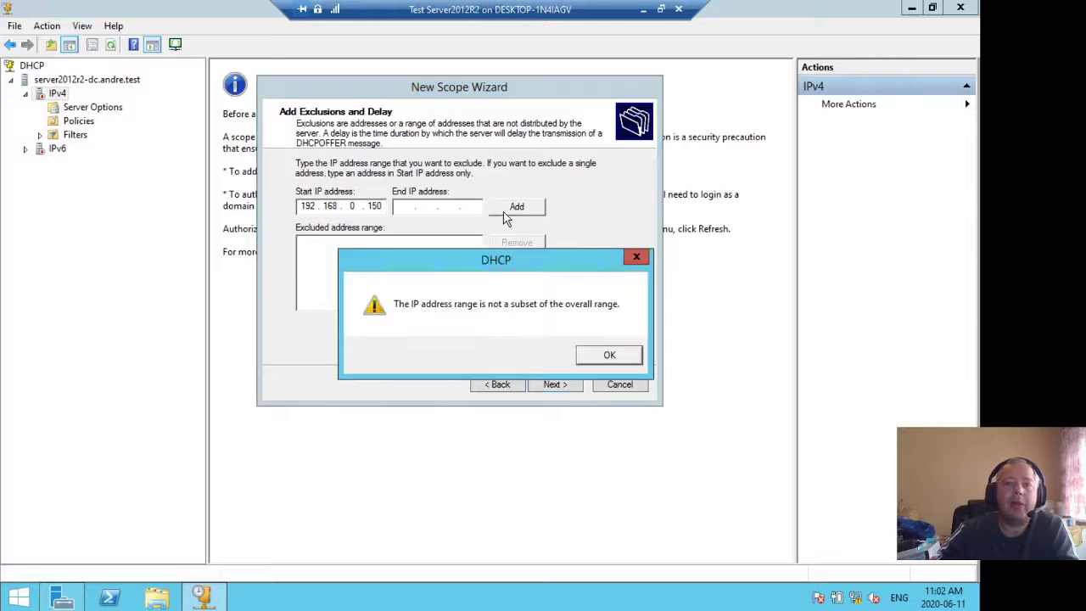
pyautogui.click(607, 356)
# Change the exclusion's start address to 192.168.0.50 and add it as a single excluded address
pyautogui.click(381, 206)
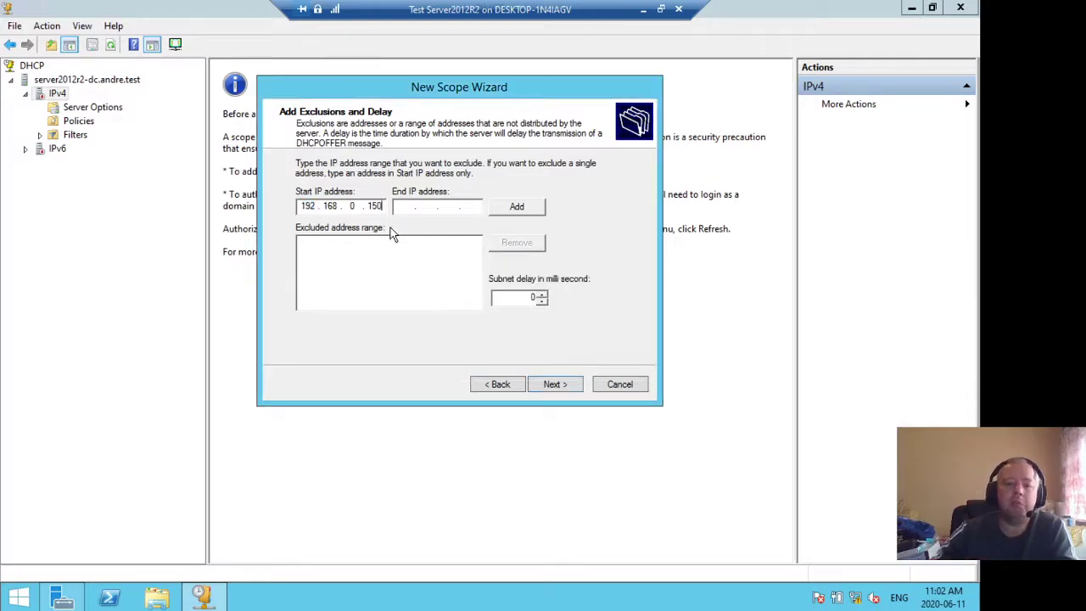
pyautogui.press('BackSpace')
pyautogui.press('BackSpace')
pyautogui.press('BackSpace')
pyautogui.write('50')
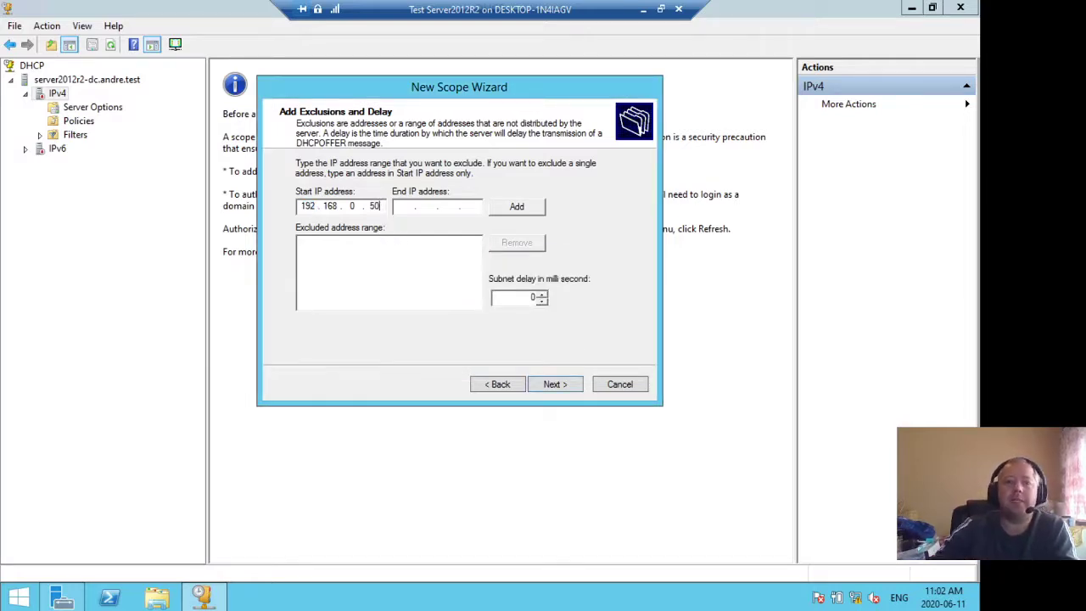
pyautogui.click(532, 209)
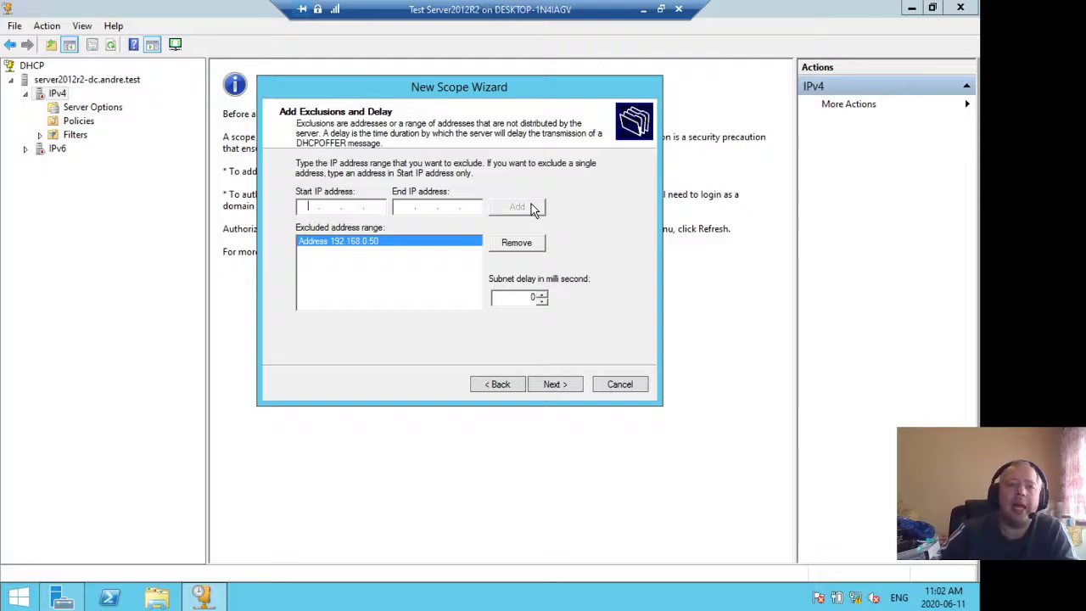
# Add an exclusion range from 192.168.0.20 to 192.168.0.25 and accept the scope's exclusions
pyautogui.write('192.168.0')
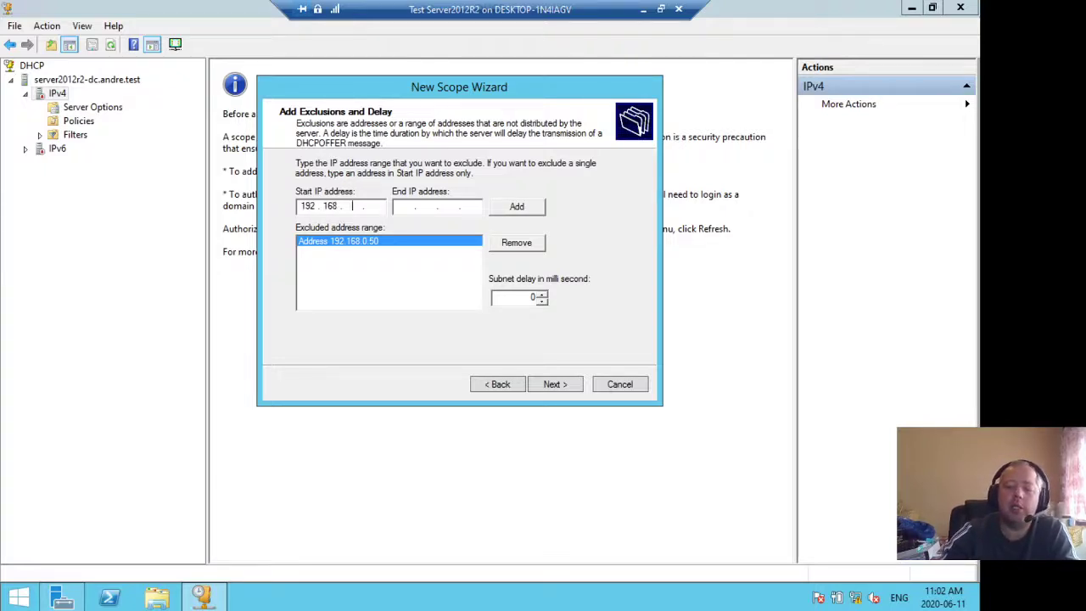
pyautogui.write('.')
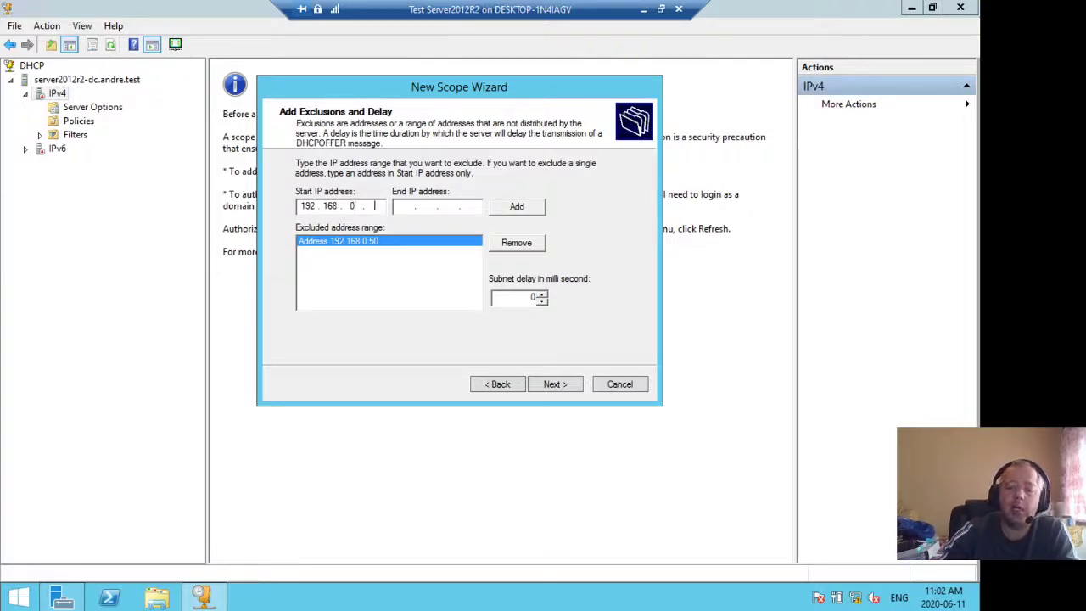
pyautogui.write('20')
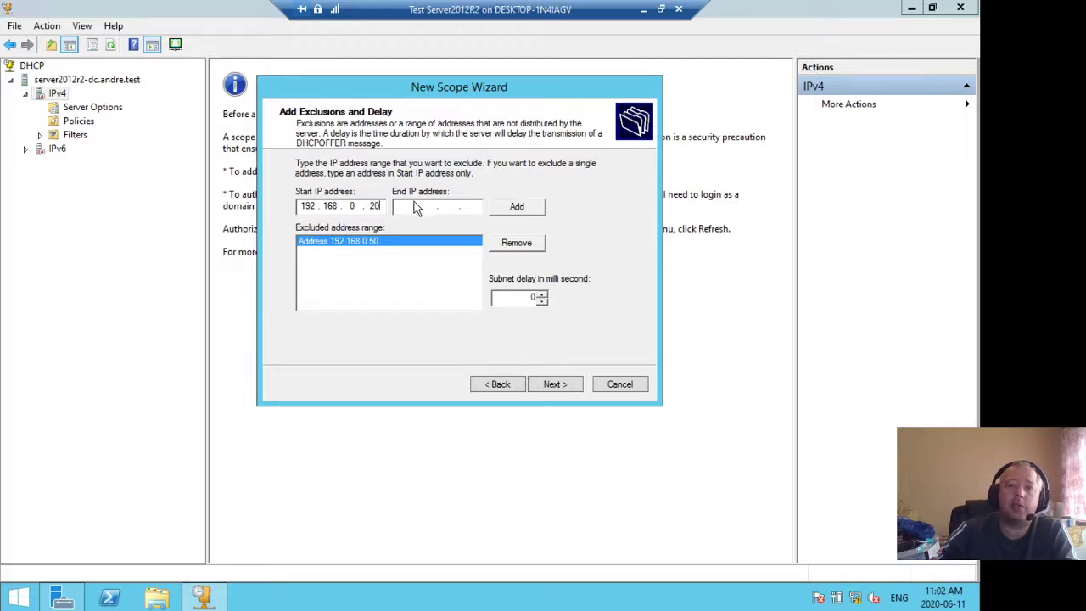
pyautogui.click(398, 206)
pyautogui.write('192 . 16')
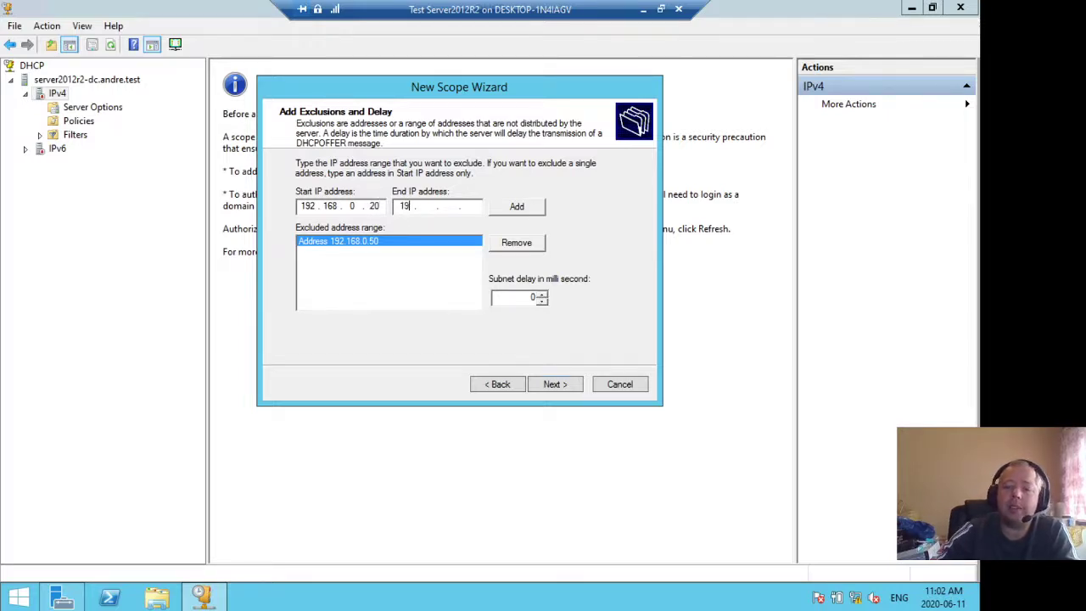
pyautogui.write('8 . 0 ')
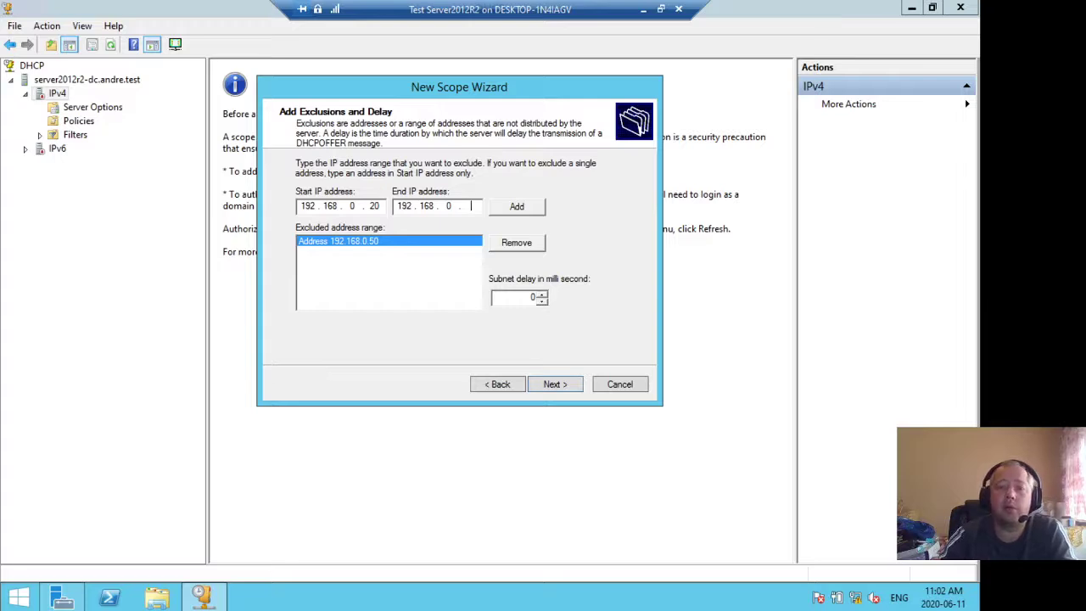
pyautogui.write('. 25')
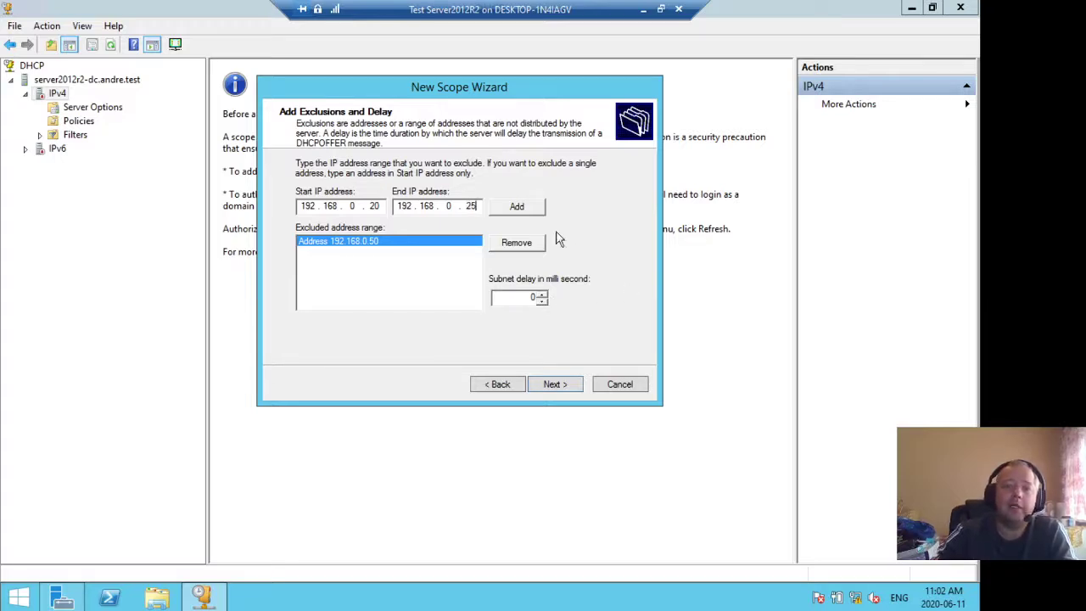
pyautogui.click(533, 212)
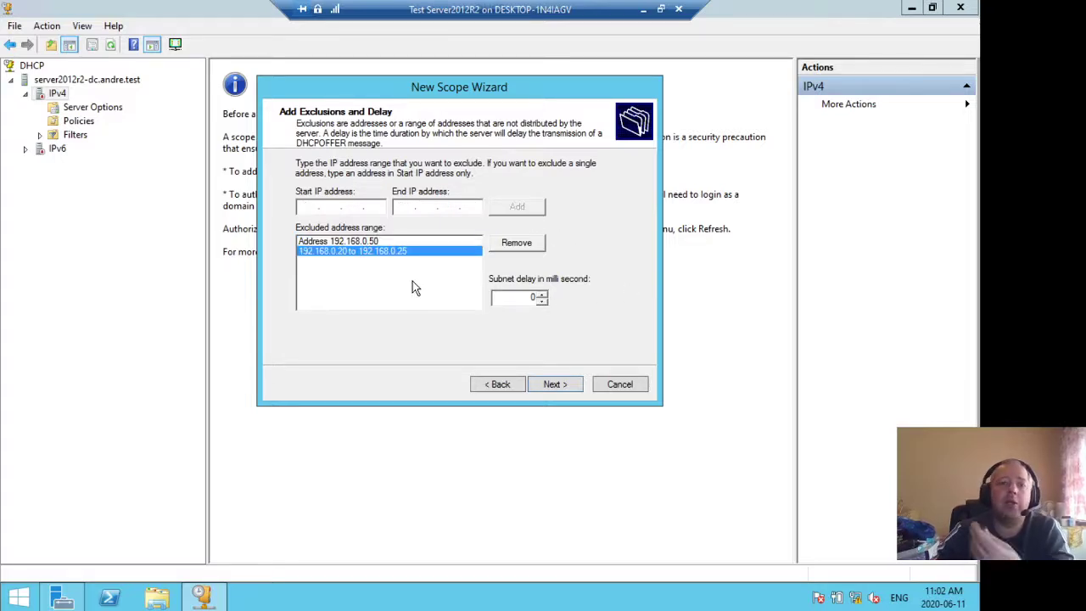
pyautogui.click(404, 241)
pyautogui.click(404, 253)
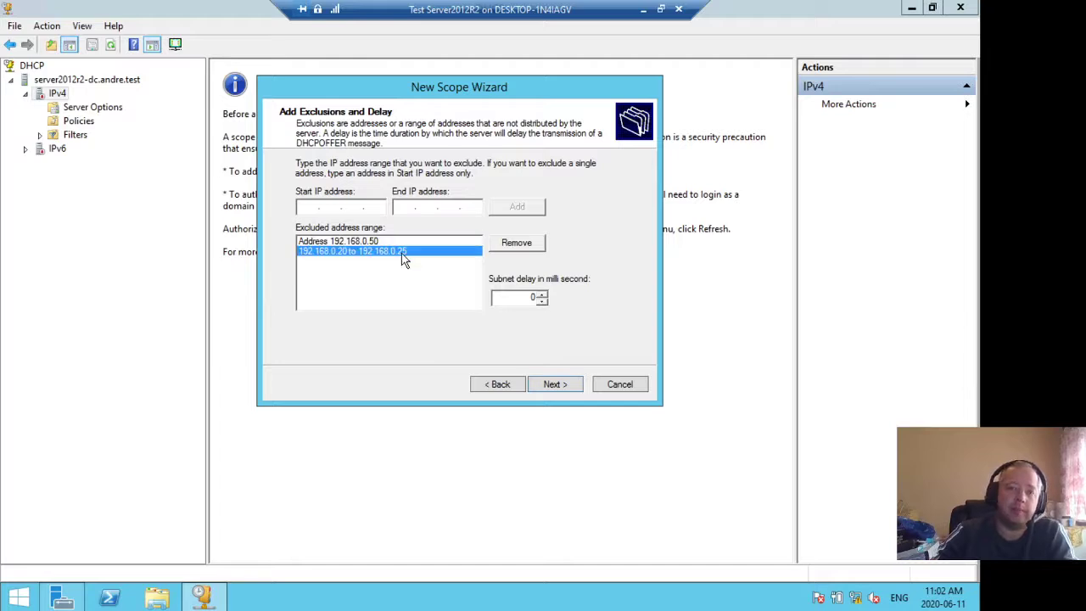
pyautogui.click(556, 385)
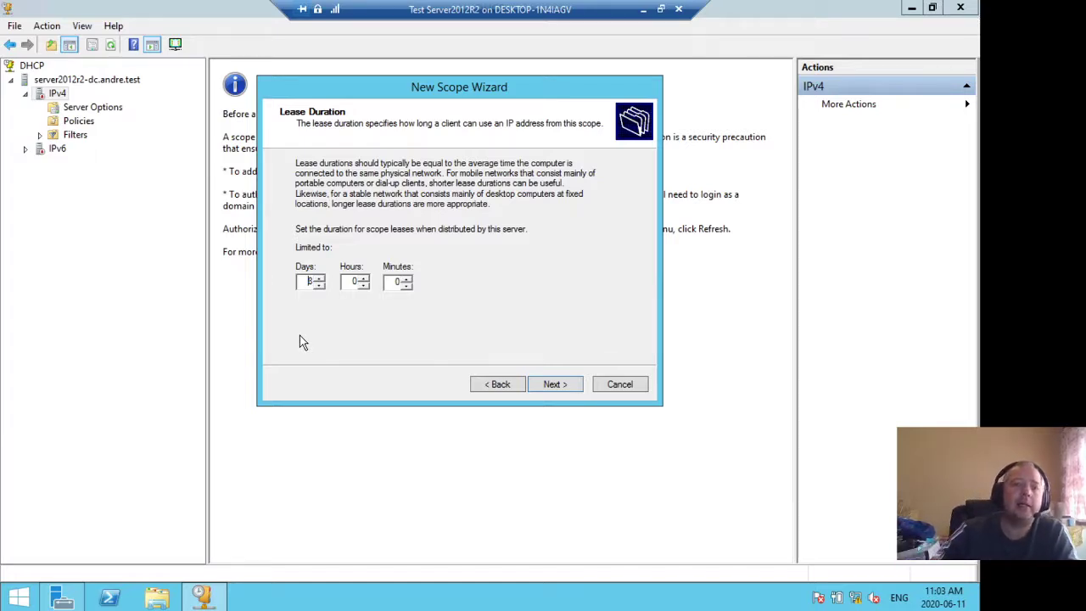
# Limit the scope's lease duration to 0 days and 8 hours and accept it
pyautogui.doubleClick(309, 281)
pyautogui.write('1')
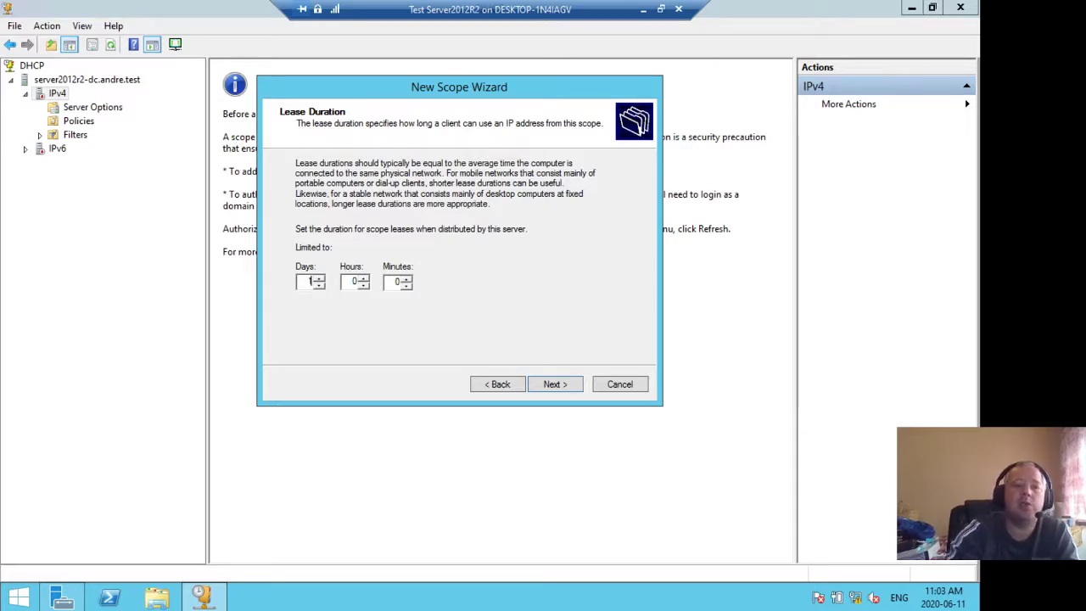
pyautogui.click(350, 287)
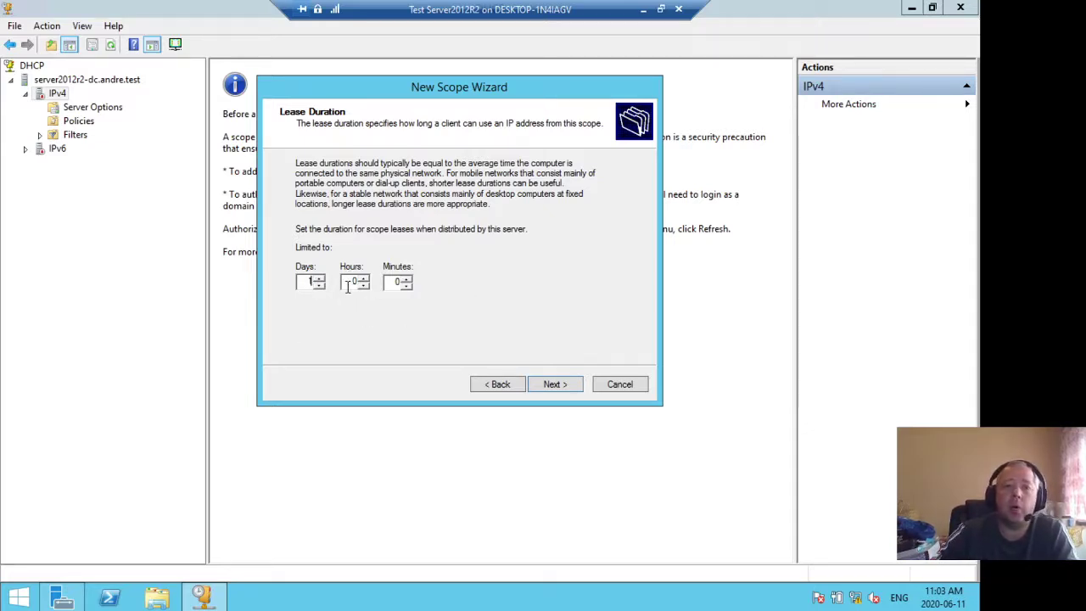
pyautogui.doubleClick(353, 282)
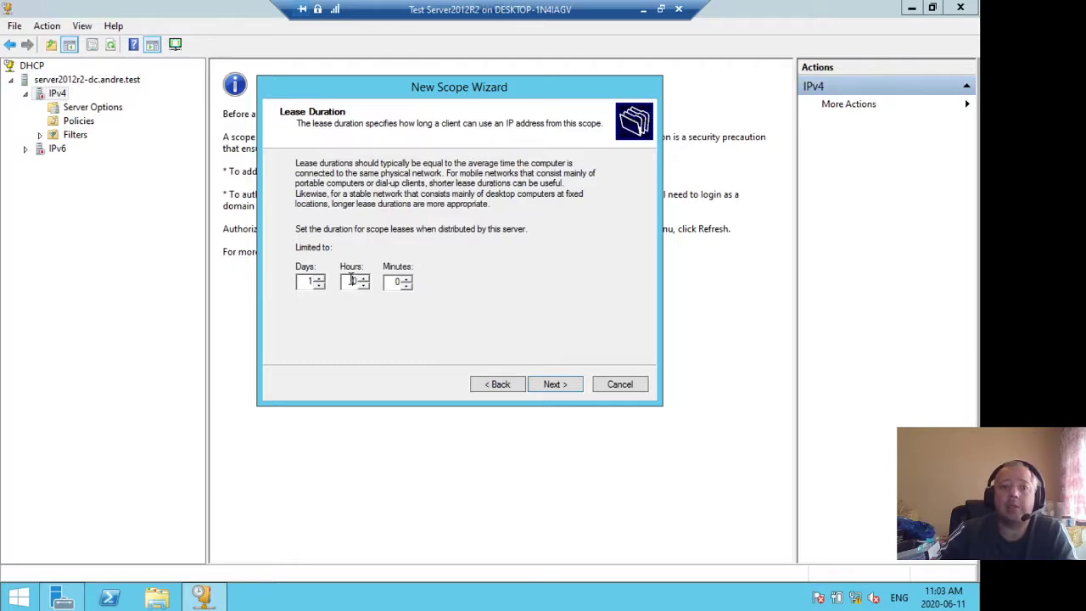
pyautogui.write('8')
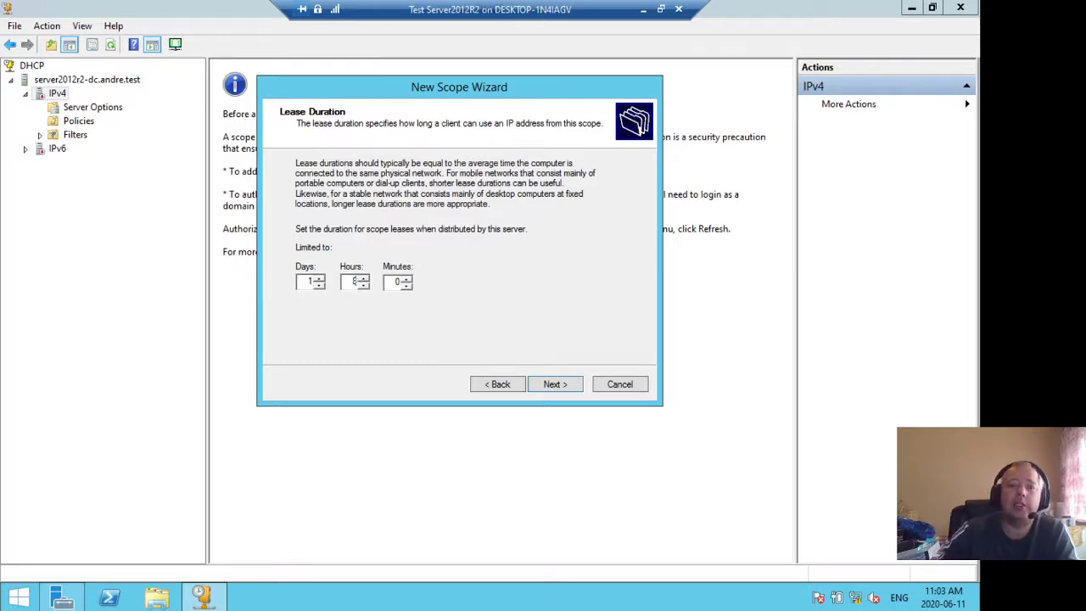
pyautogui.doubleClick(303, 283)
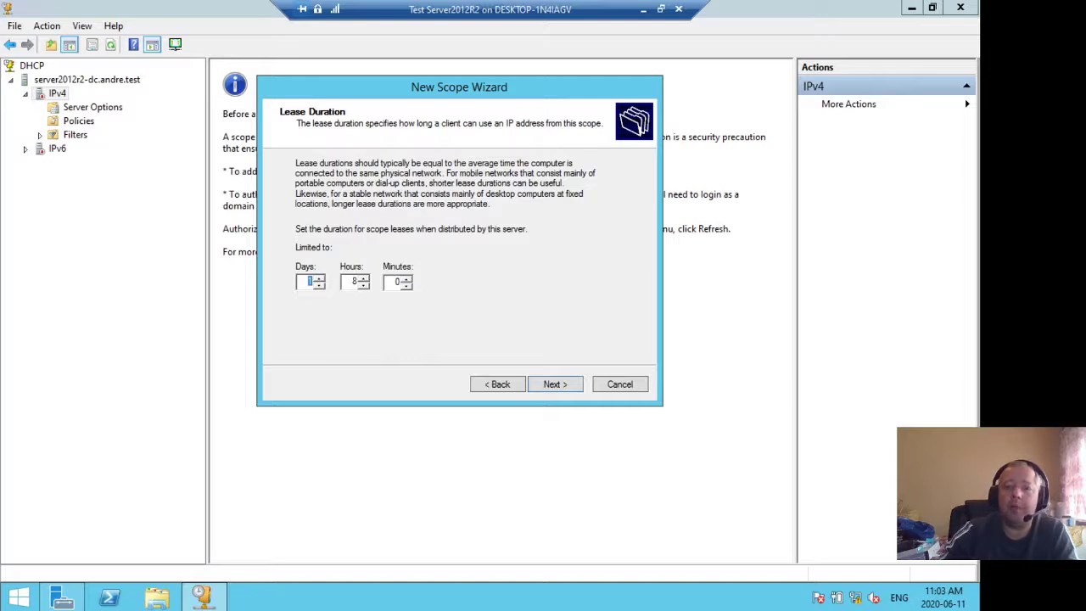
pyautogui.write('0')
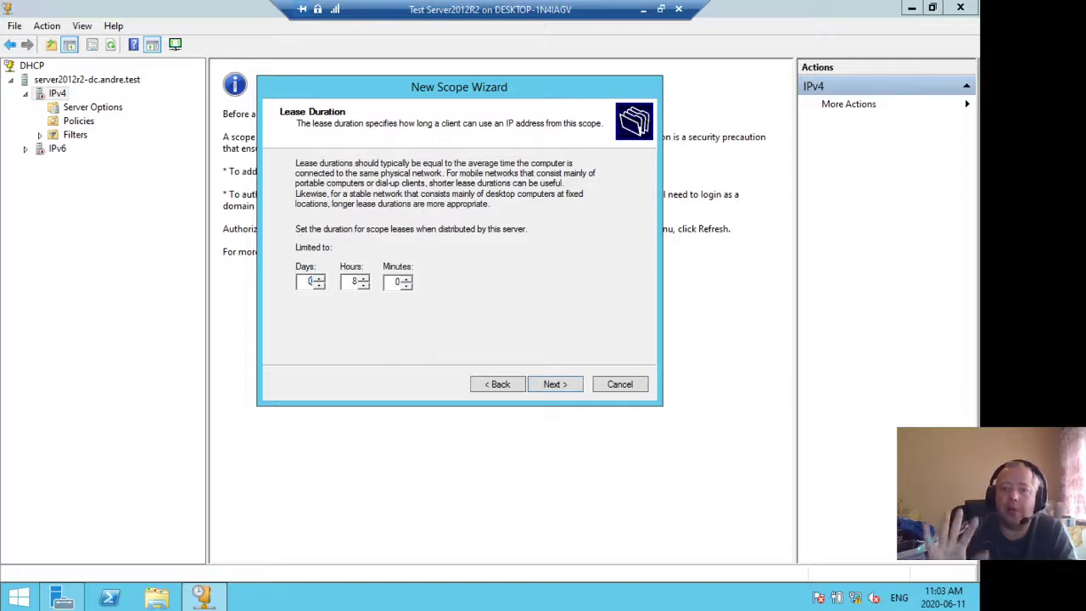
pyautogui.click(566, 387)
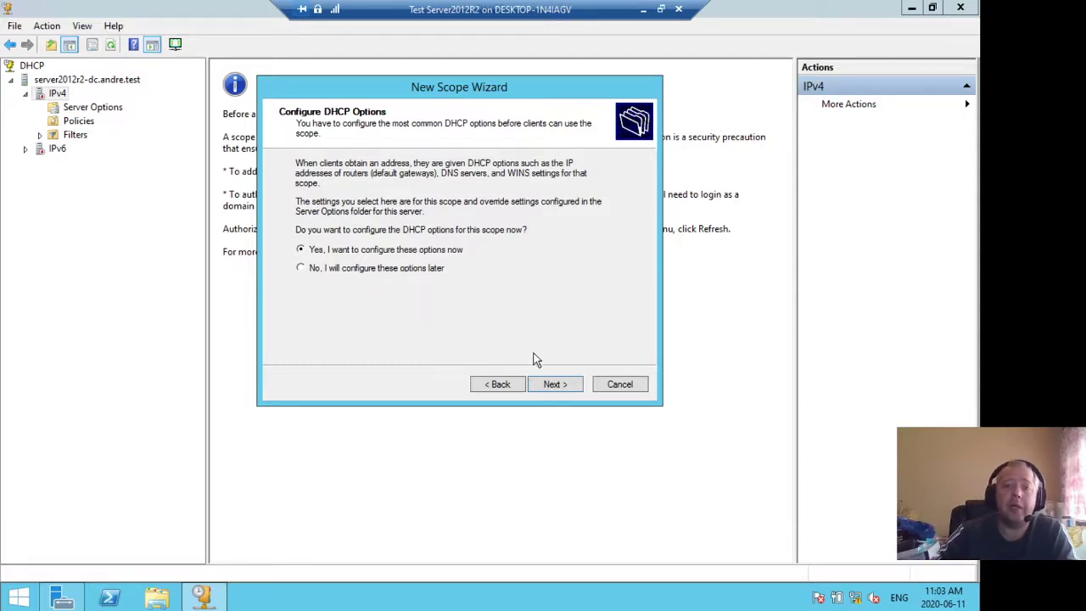
# Choose to configure the DHCP options now and add 192.168.0.1 as the scope's default gateway
pyautogui.click(553, 383)
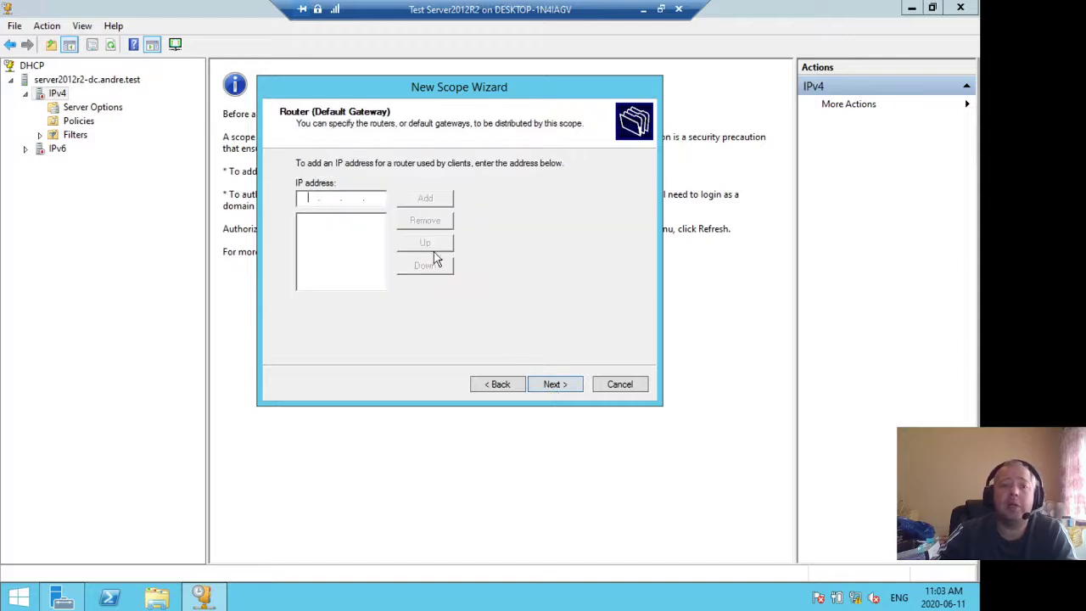
pyautogui.write('192.216.8')
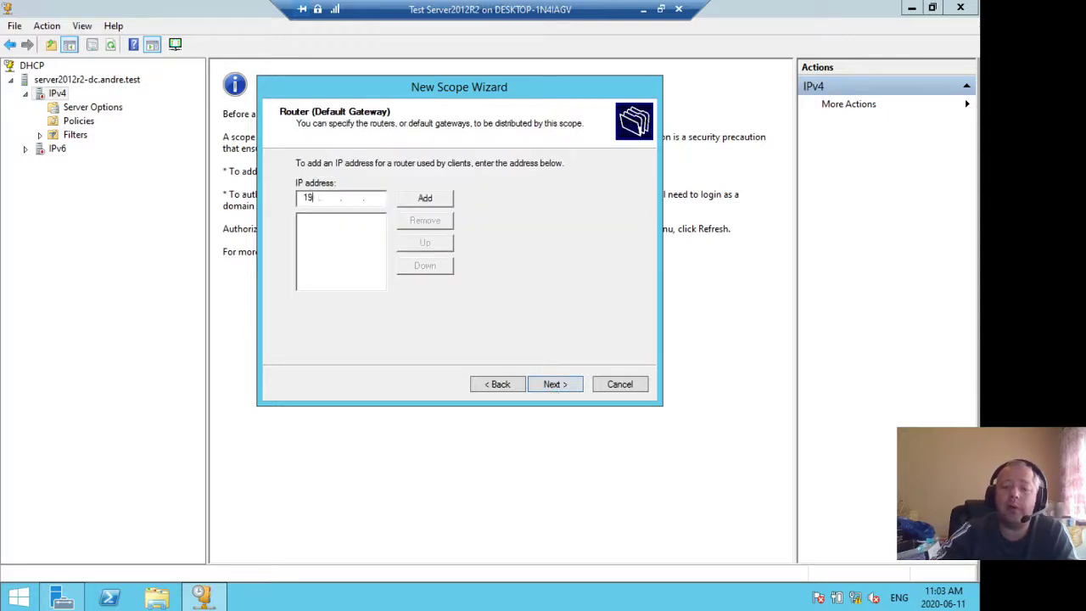
pyautogui.press('BackSpace')
pyautogui.press('BackSpace')
pyautogui.press('BackSpace')
pyautogui.press('BackSpace')
pyautogui.press('BackSpace')
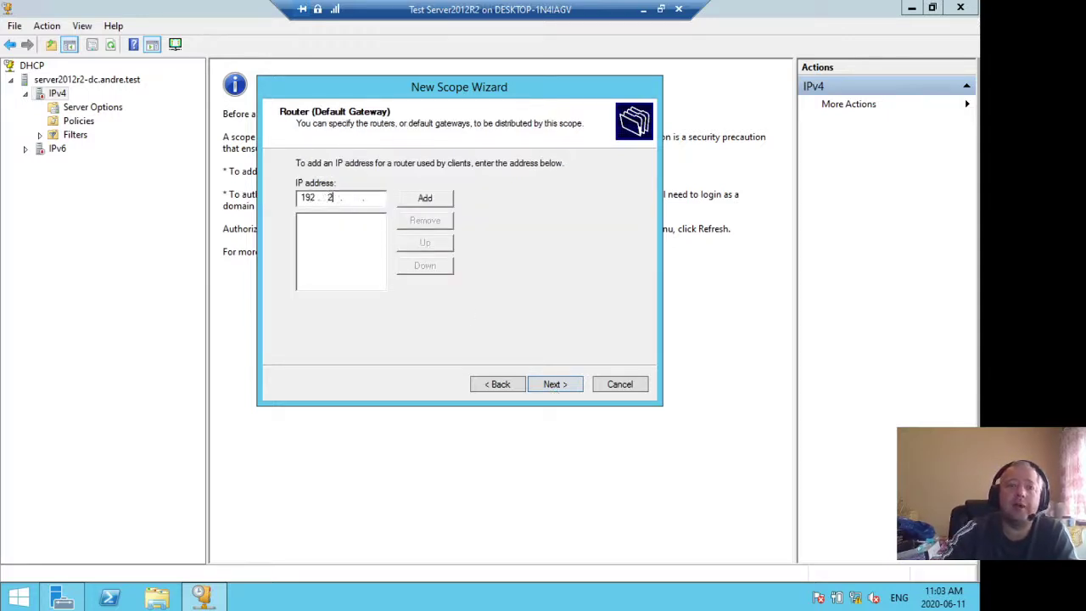
pyautogui.write('168 . 0 . 1')
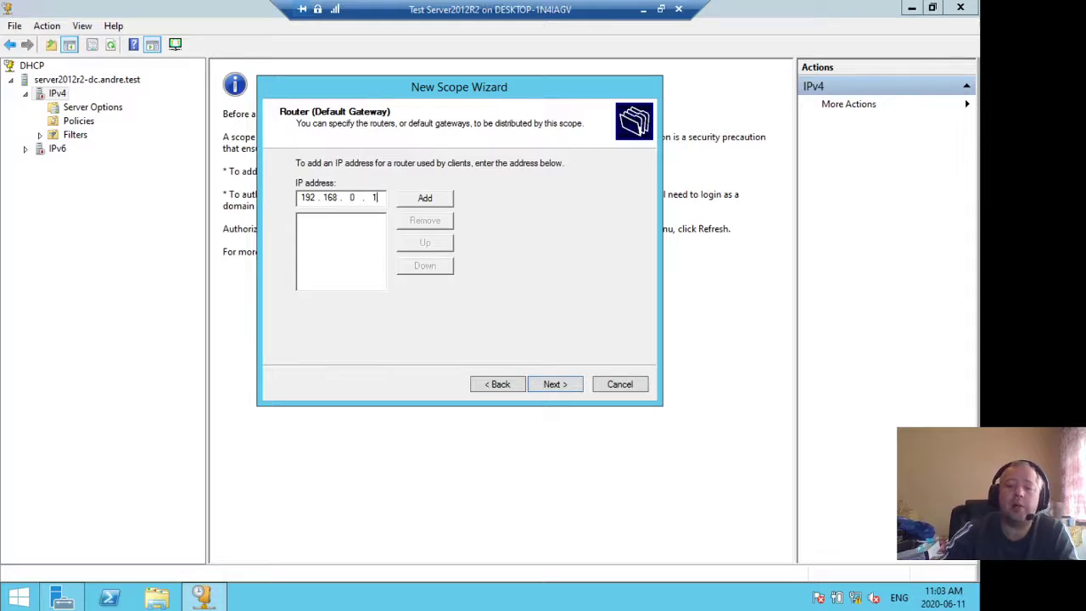
pyautogui.click(427, 198)
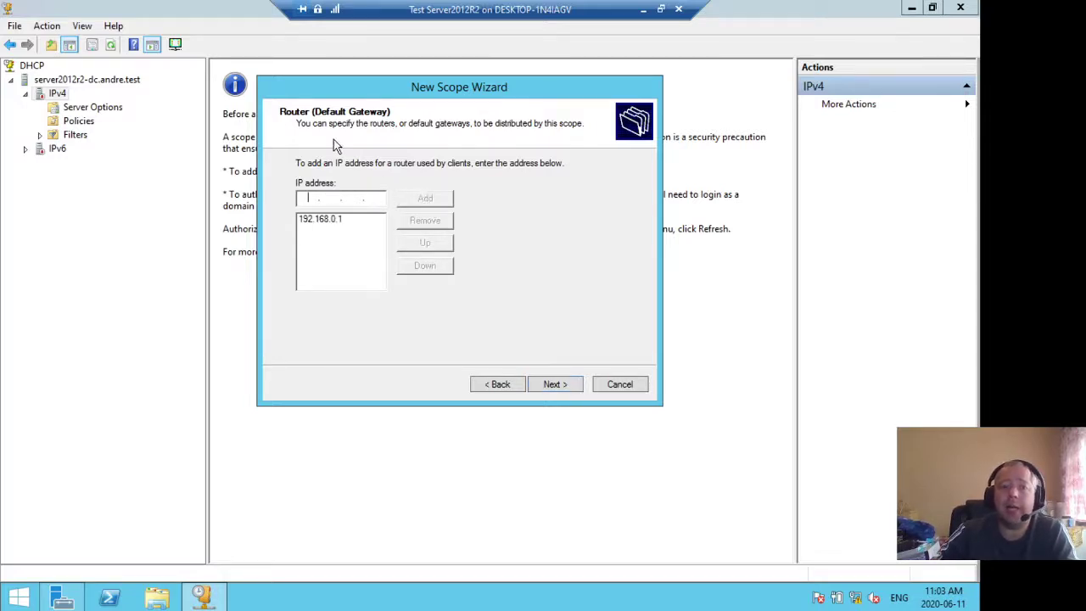
pyautogui.click(552, 384)
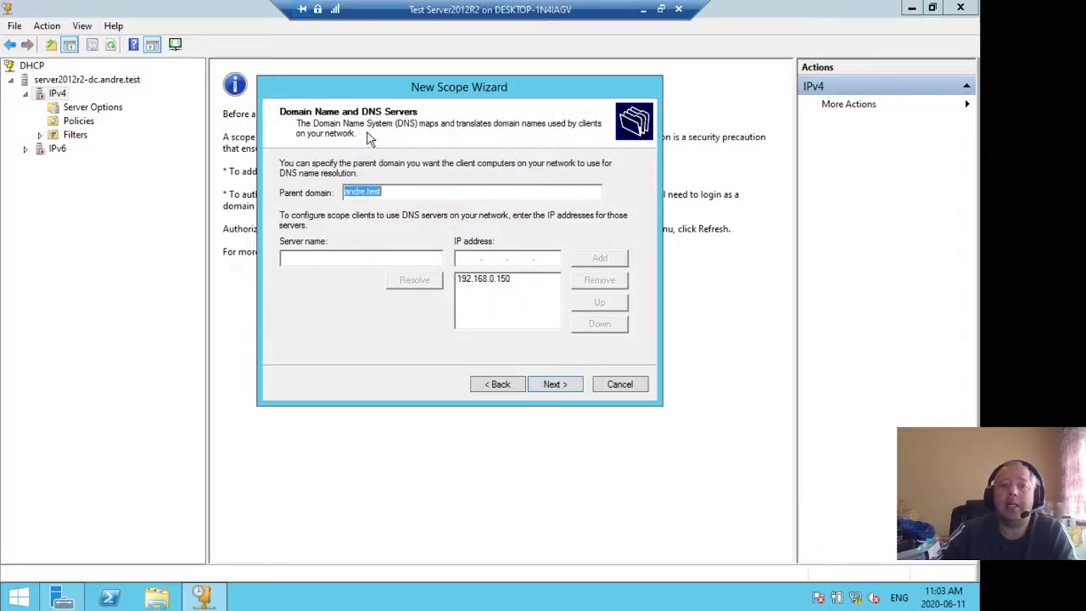
pyautogui.click(310, 259)
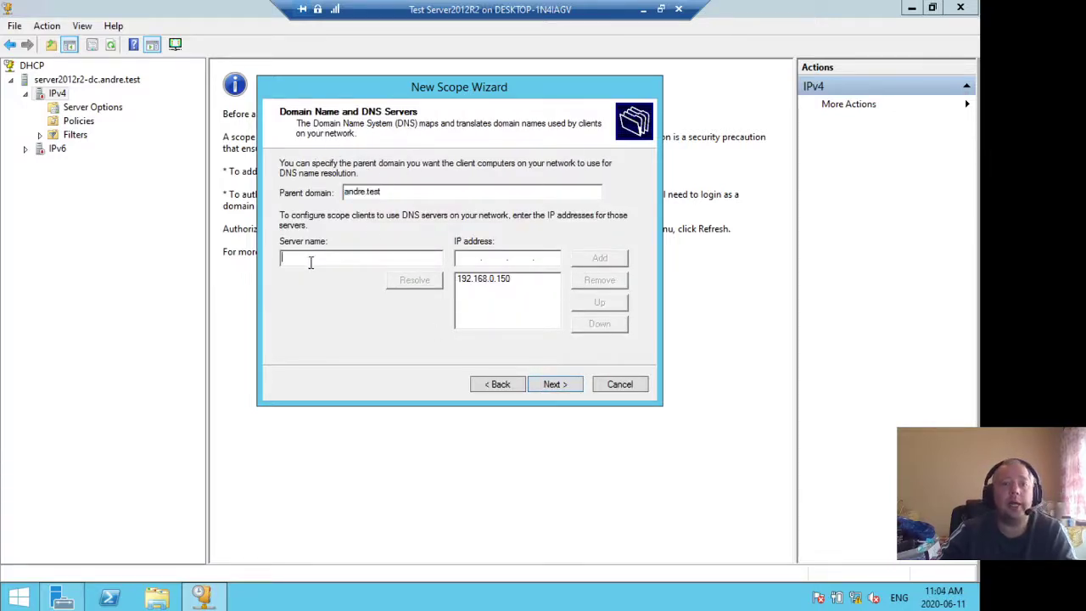
pyautogui.click(509, 259)
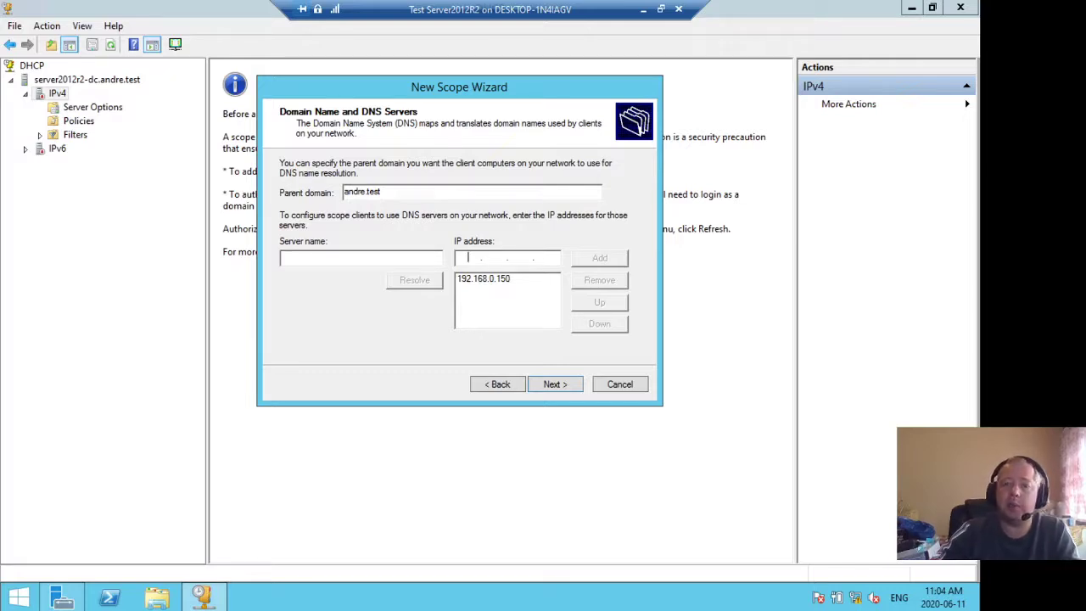
pyautogui.write('192.168..')
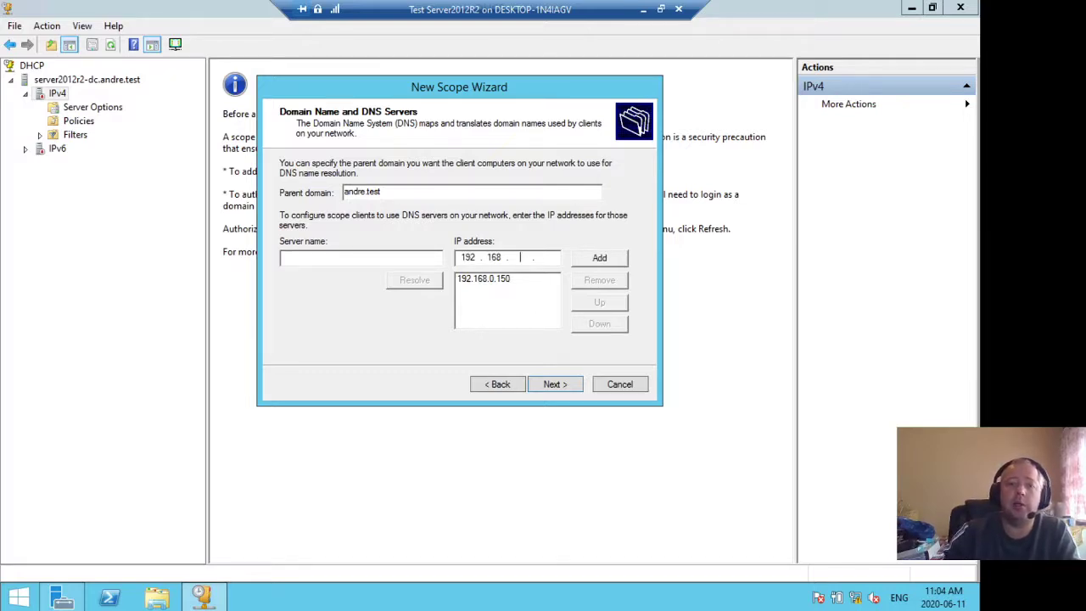
pyautogui.press('BackSpace')
pyautogui.press('BackSpace')
pyautogui.press('BackSpace')
pyautogui.press('BackSpace')
pyautogui.press('BackSpace')
pyautogui.press('BackSpace')
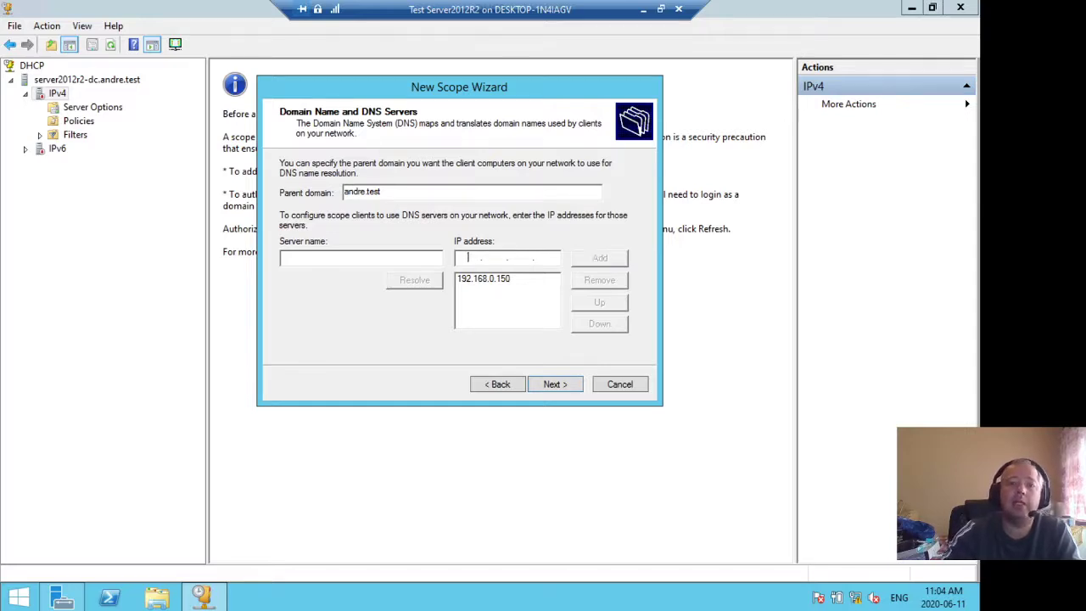
# Accept the listed DNS server, leave the WINS servers empty, and complete the wizard with the scope activated now
pyautogui.click(505, 278)
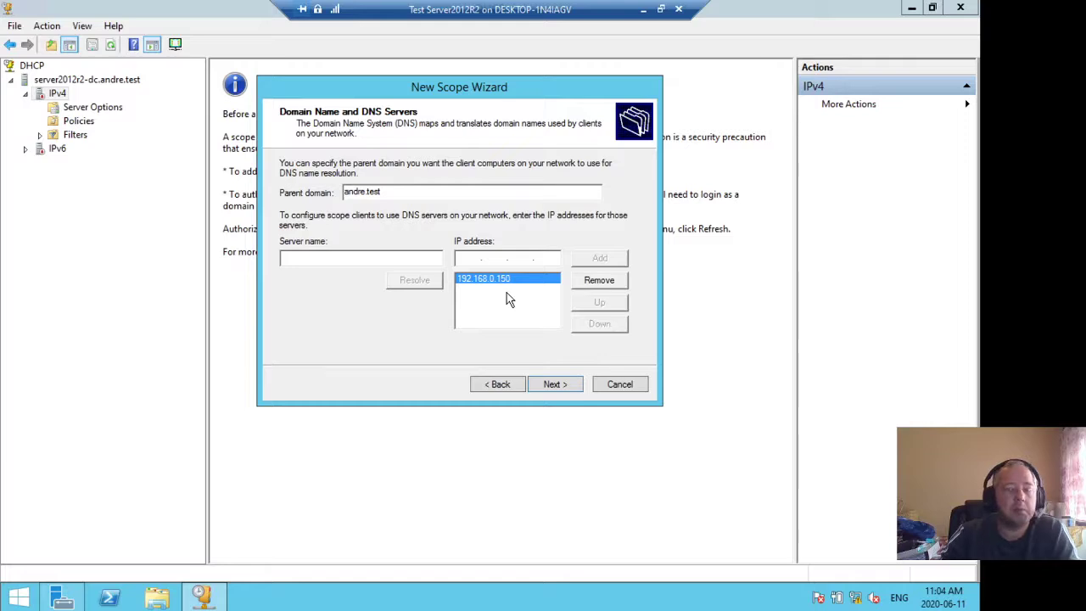
pyautogui.click(552, 384)
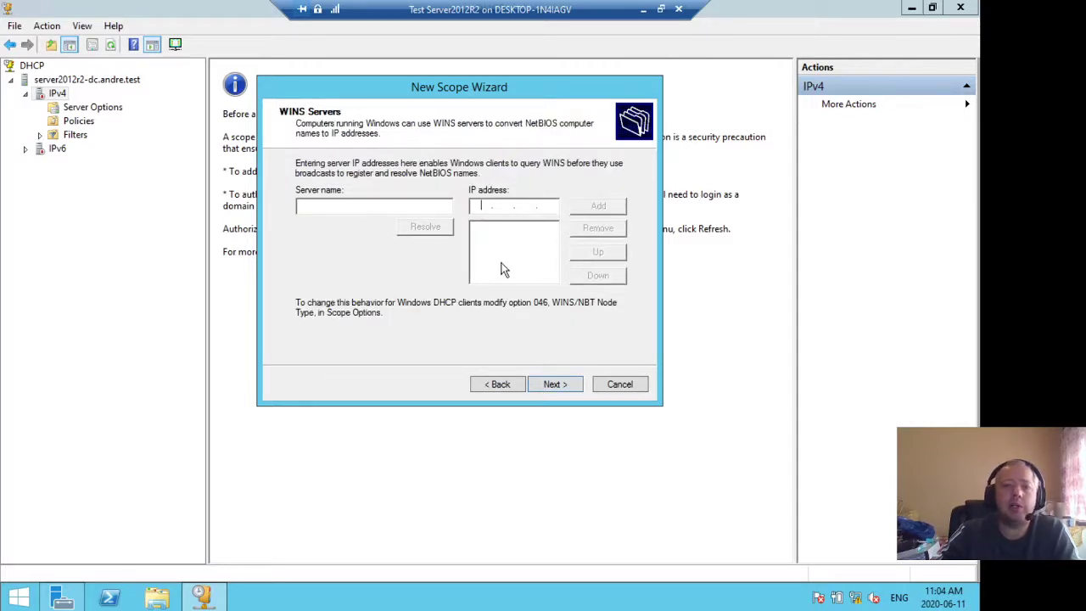
pyautogui.click(567, 385)
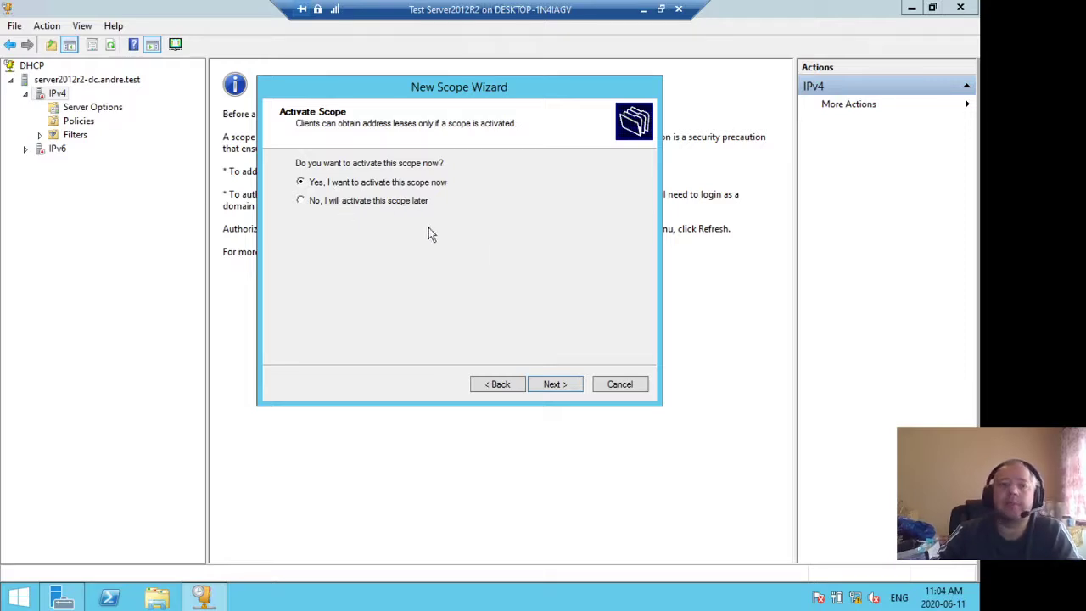
pyautogui.click(553, 385)
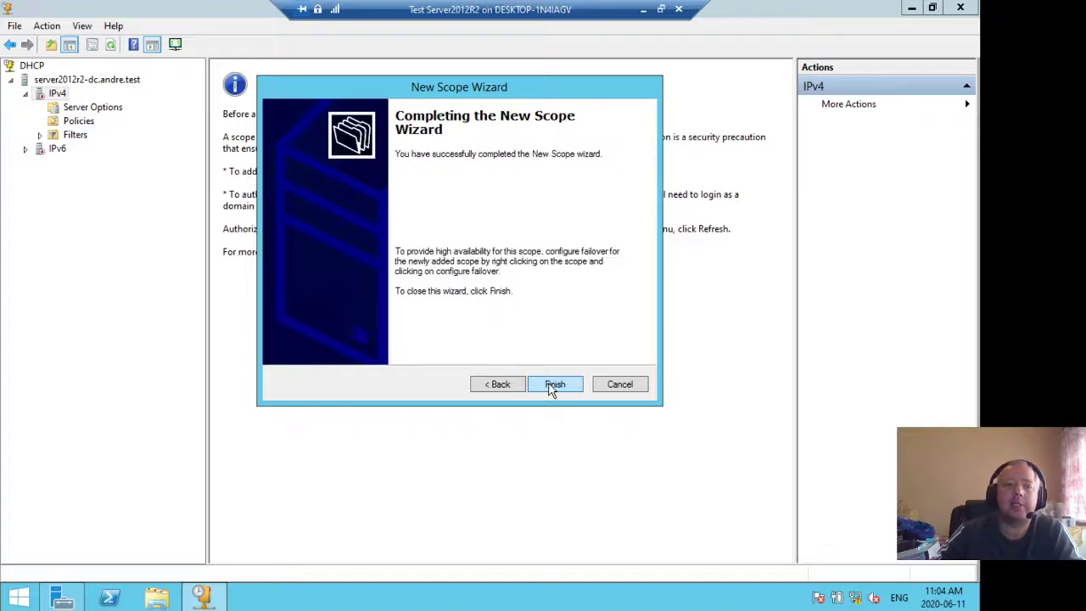
pyautogui.click(553, 385)
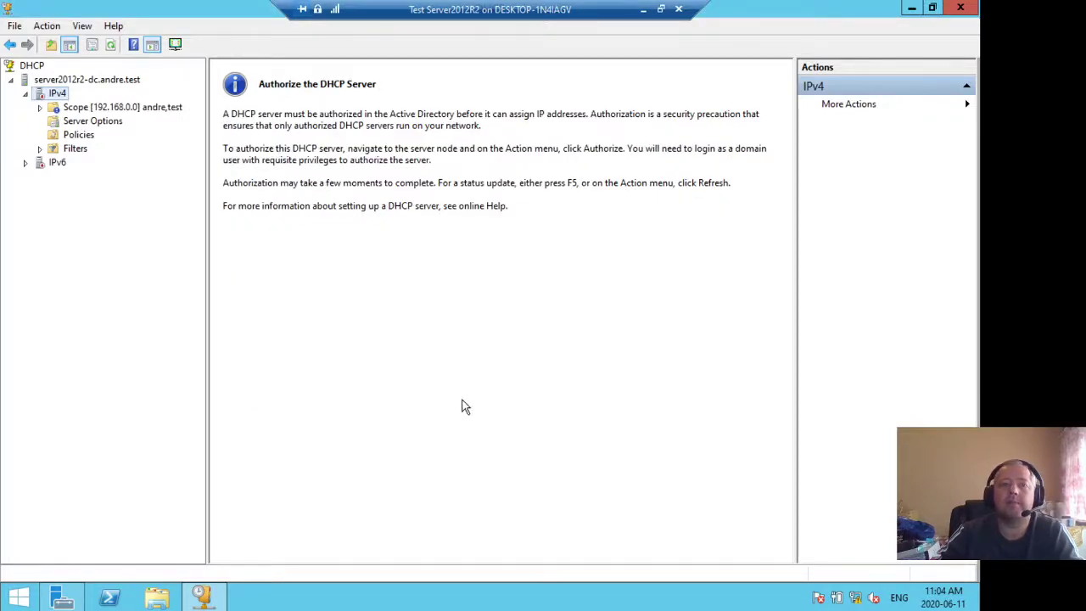
# Expand the new 192.168.0.0 scope and examine its address pool, address leases and reservations
pyautogui.doubleClick(119, 109)
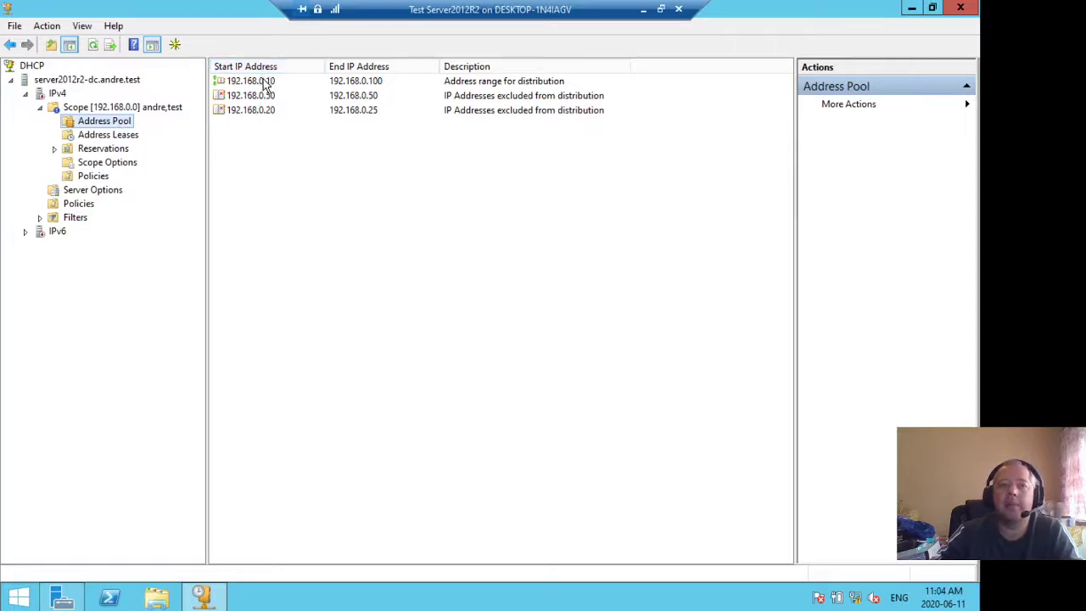
pyautogui.click(267, 83)
pyautogui.click(268, 98)
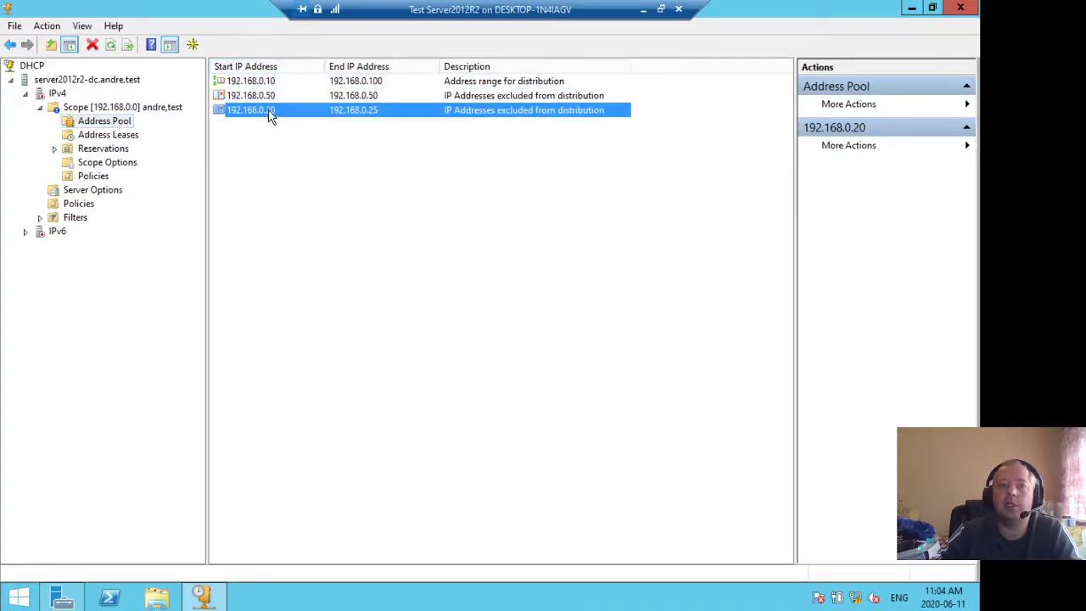
pyautogui.click(268, 112)
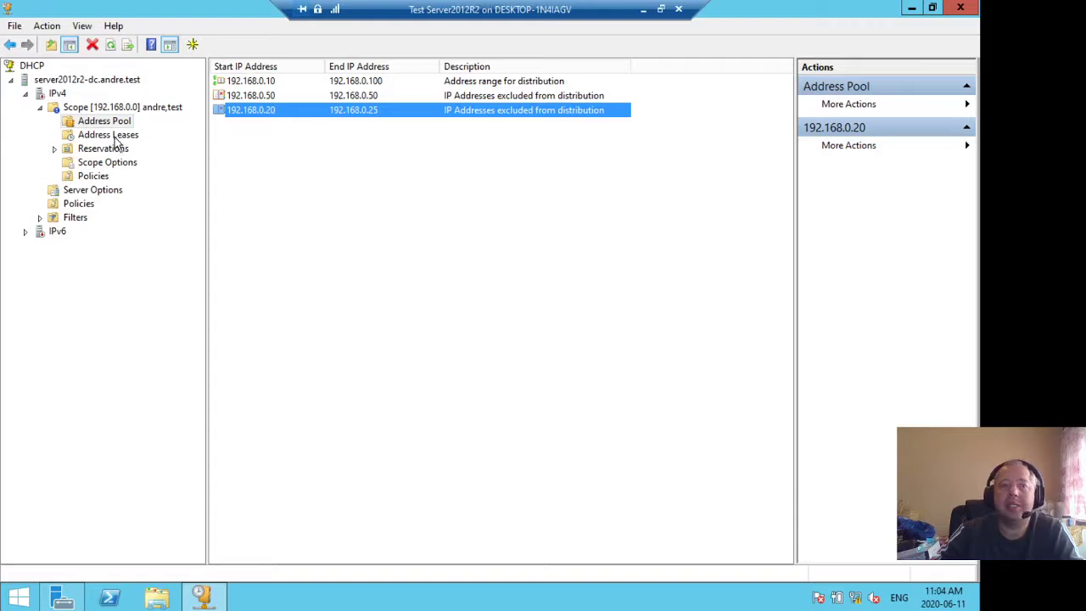
pyautogui.click(112, 135)
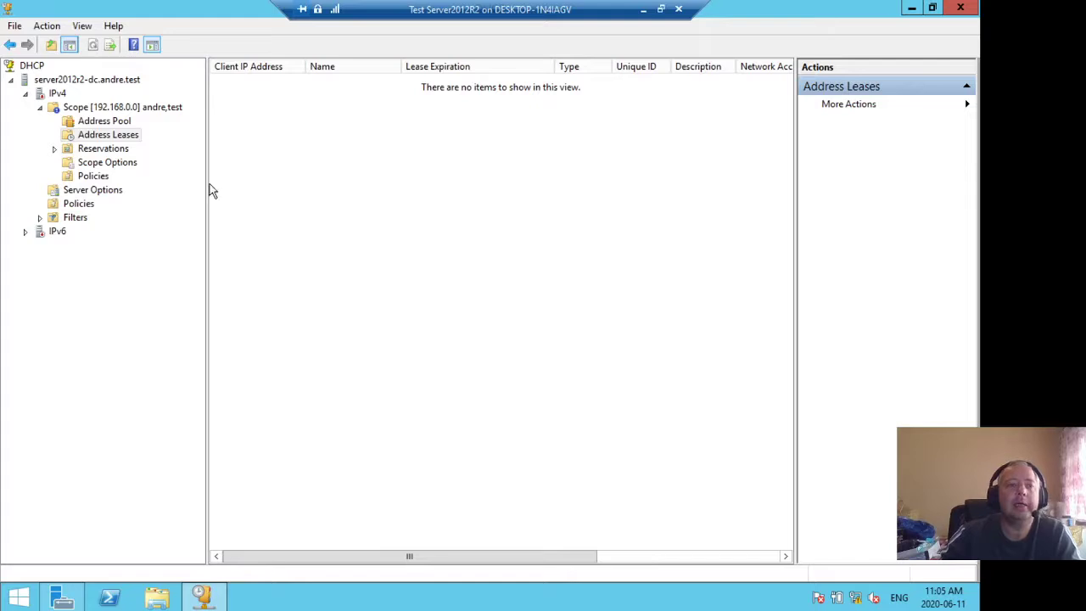
pyautogui.click(106, 152)
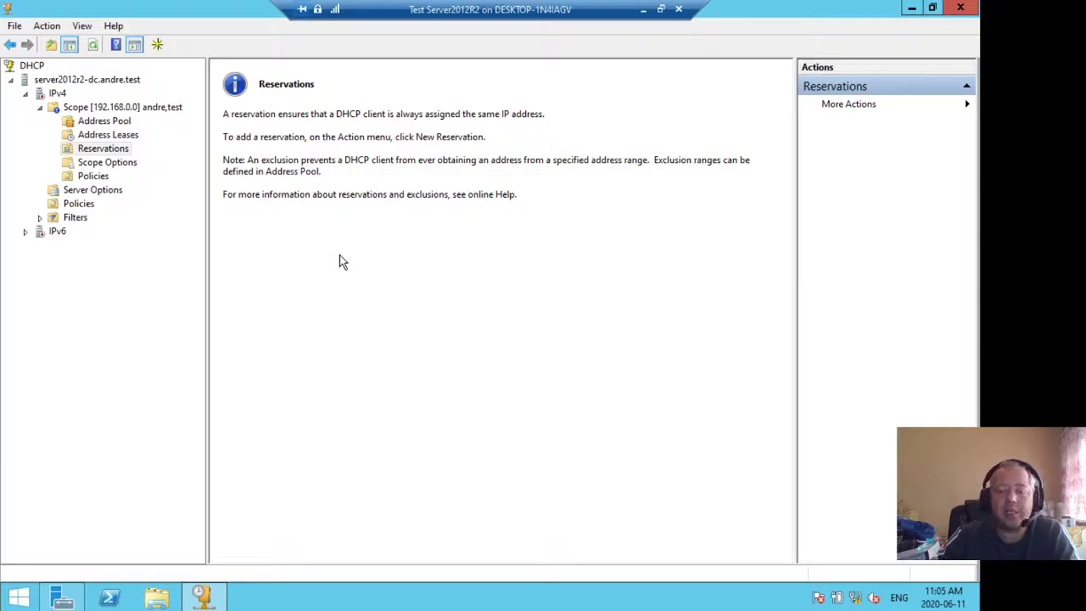
# Examine the scope options for the router, DNS servers and DNS domain name
pyautogui.click(102, 164)
pyautogui.click(268, 82)
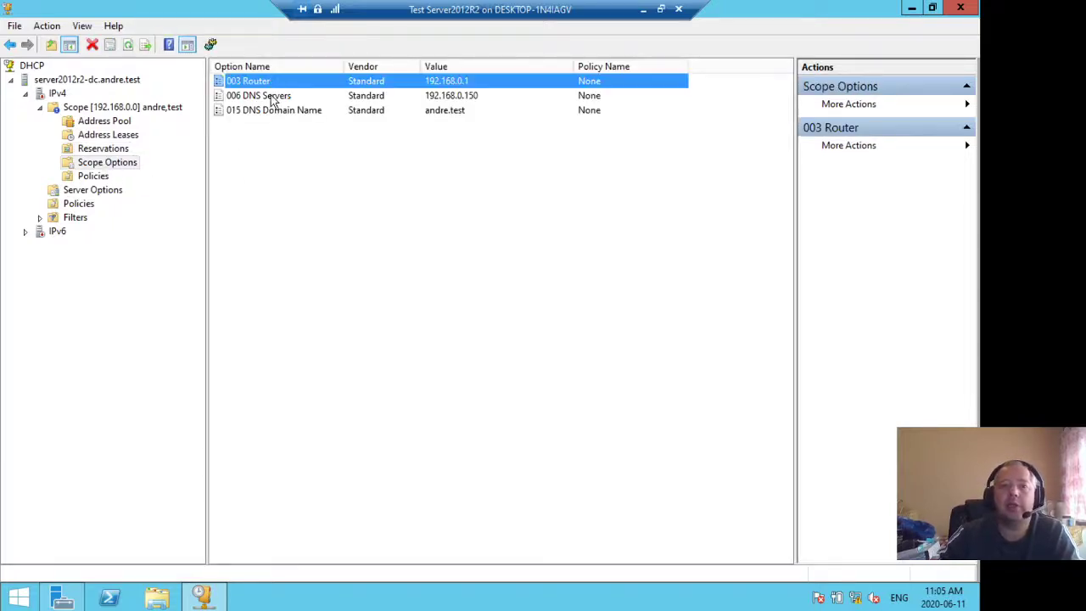
pyautogui.click(273, 97)
pyautogui.click(274, 109)
pyautogui.click(271, 95)
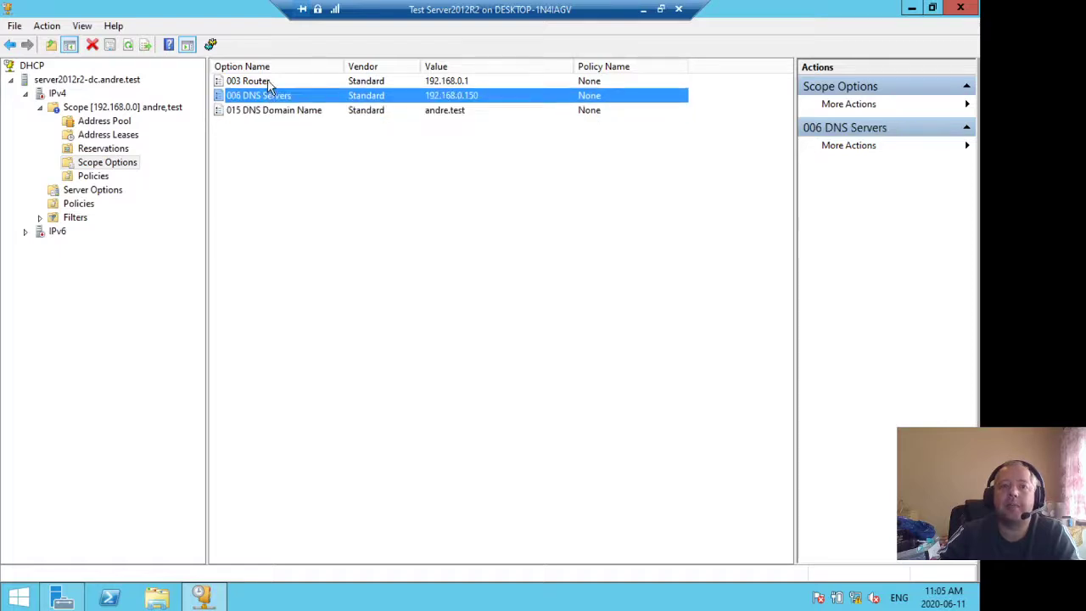
pyautogui.click(268, 81)
pyautogui.click(363, 307)
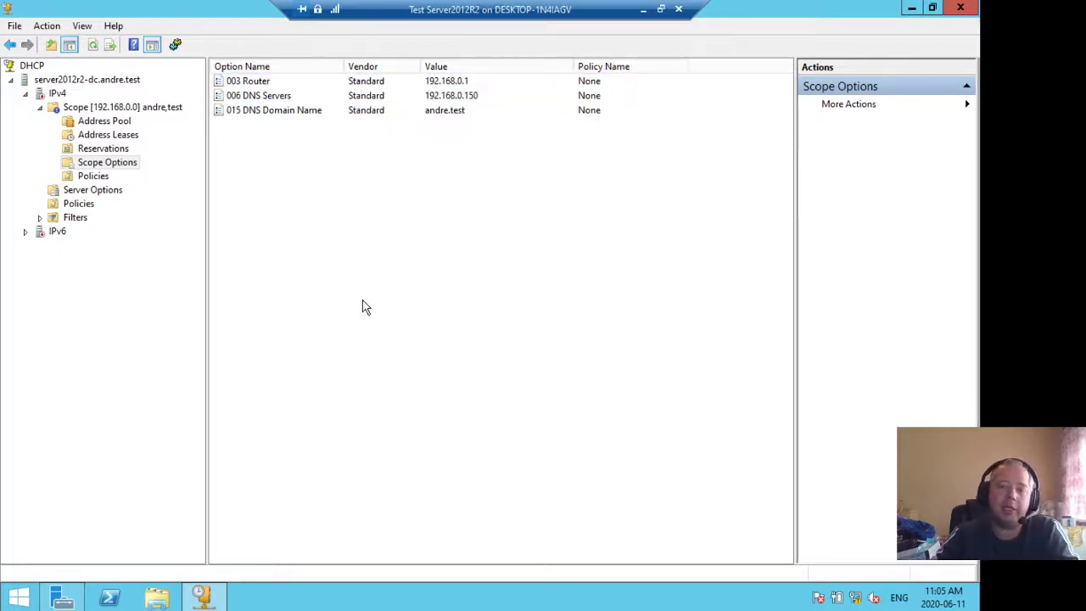
# Examine the scope's policies and the actions available for them
pyautogui.click(87, 177)
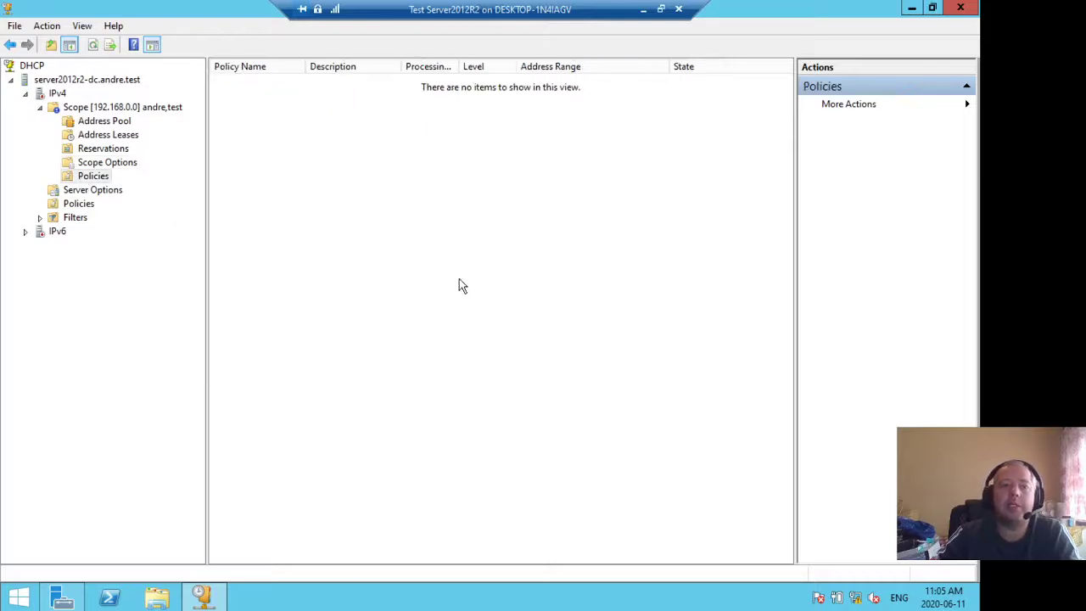
pyautogui.rightClick(459, 179)
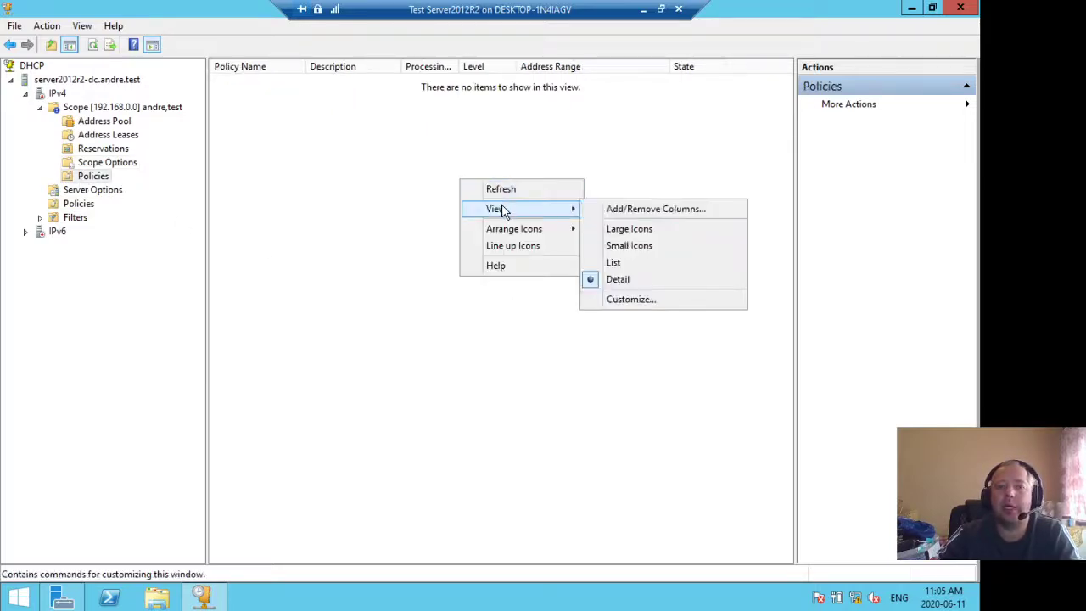
pyautogui.click(410, 204)
pyautogui.click(858, 103)
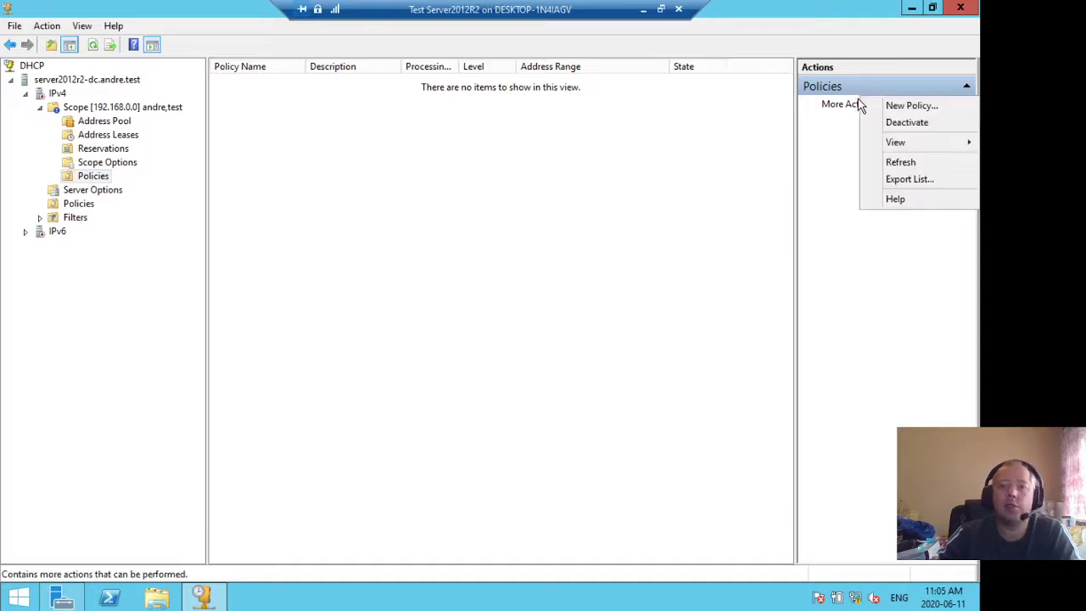
pyautogui.click(518, 274)
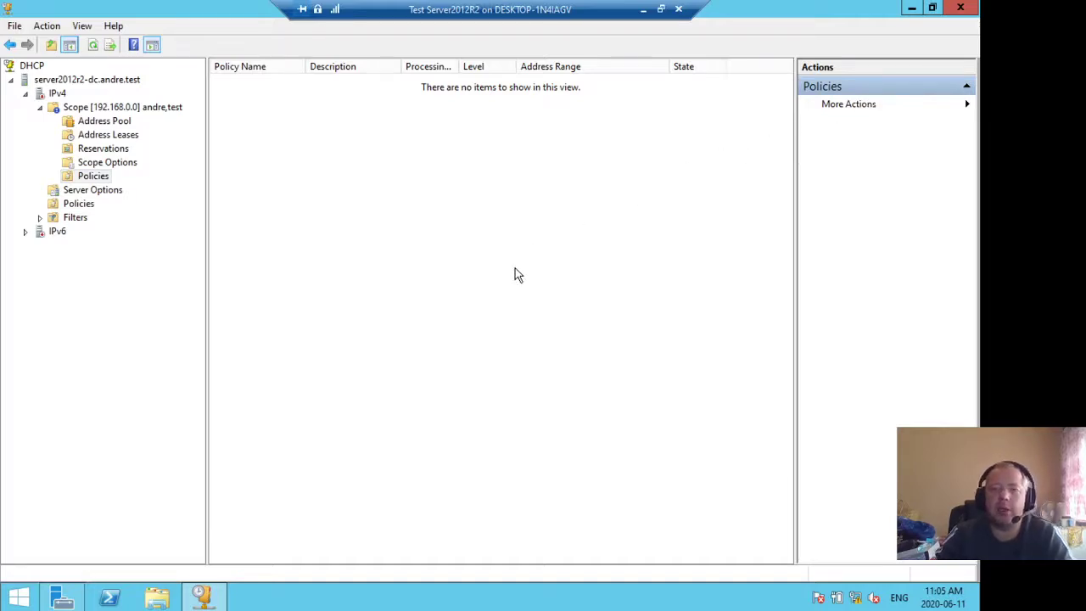